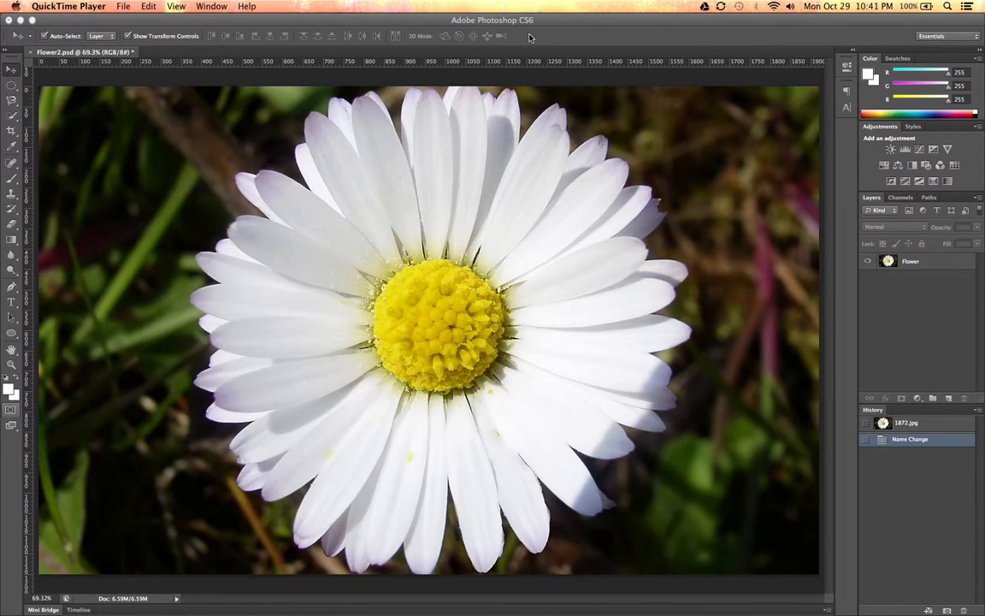
- Select the daisy's white petals on the Flower layer with the Quick Selection tool at brush size 70
click(359, 23)
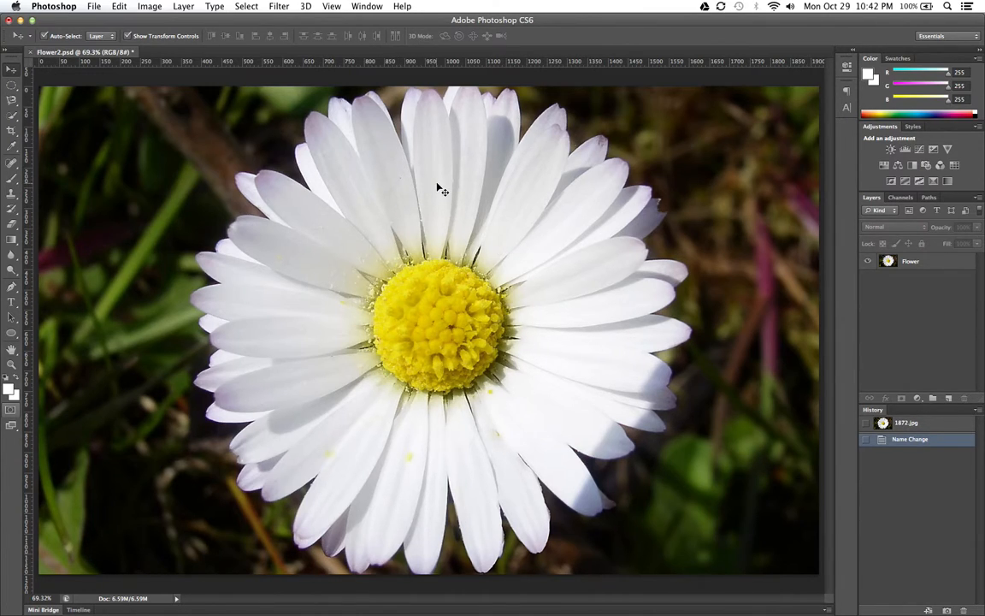
click(11, 116)
click(12, 118)
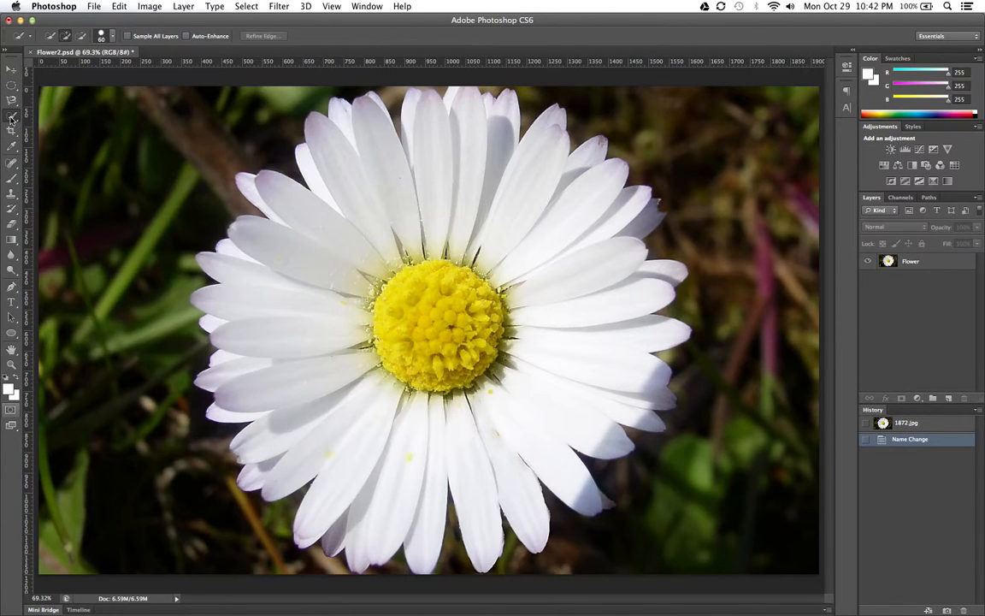
click(12, 117)
click(926, 263)
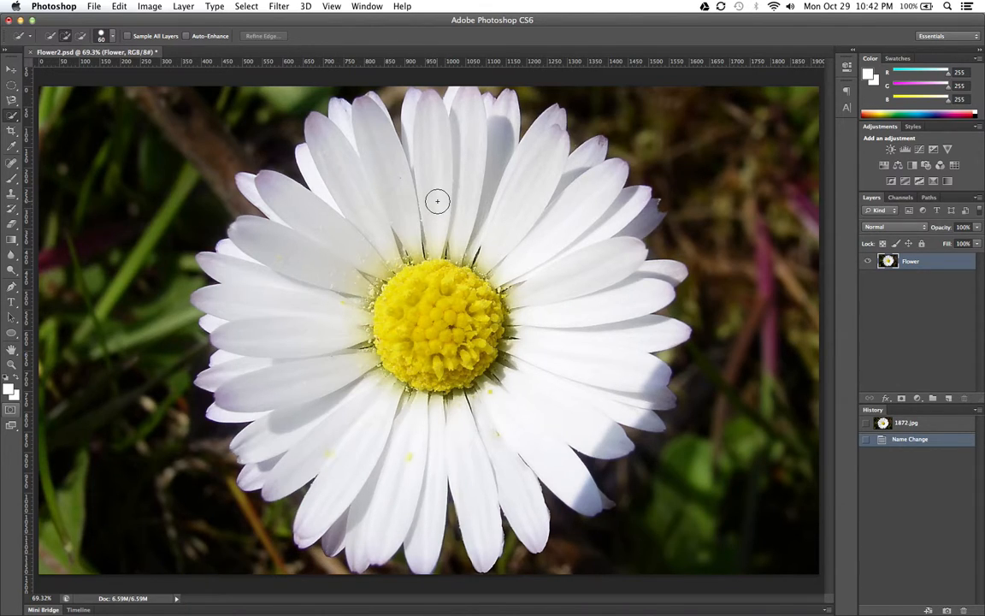
key(bracketleft)
key(bracketleft)
key(bracketright)
key(bracketright)
key(bracketright)
mouse_move(362, 163)
mouse_down()
mouse_move(396, 183)
mouse_move(448, 171)
mouse_move(516, 218)
mouse_move(546, 260)
mouse_move(556, 316)
mouse_move(536, 378)
mouse_move(497, 413)
mouse_move(411, 440)
mouse_move(332, 397)
mouse_up()
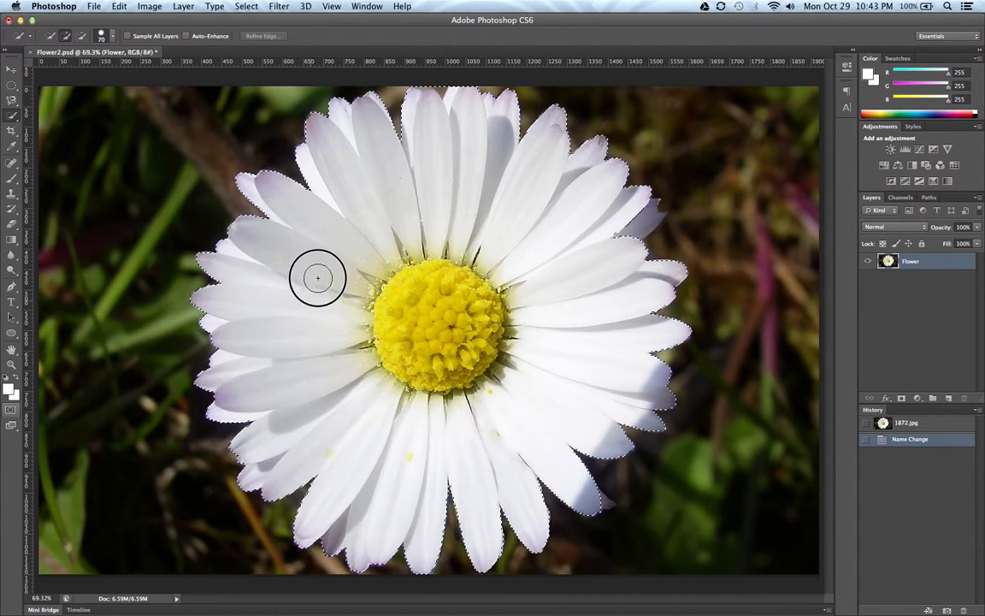
drag(375, 200, 374, 201)
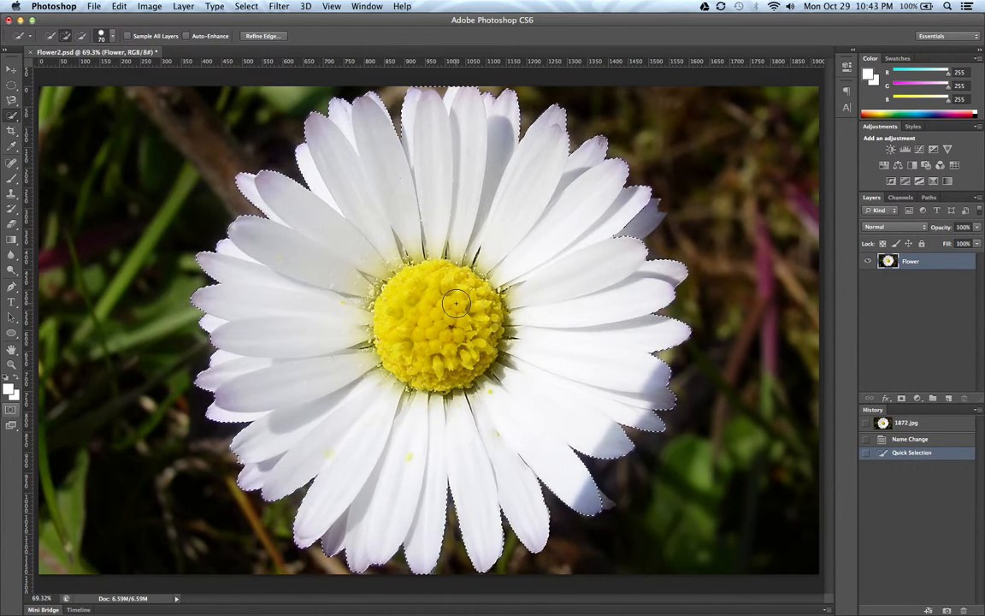
- Subtract the yellow flower center from the petal selection with the Quick Selection tool
key(alt)
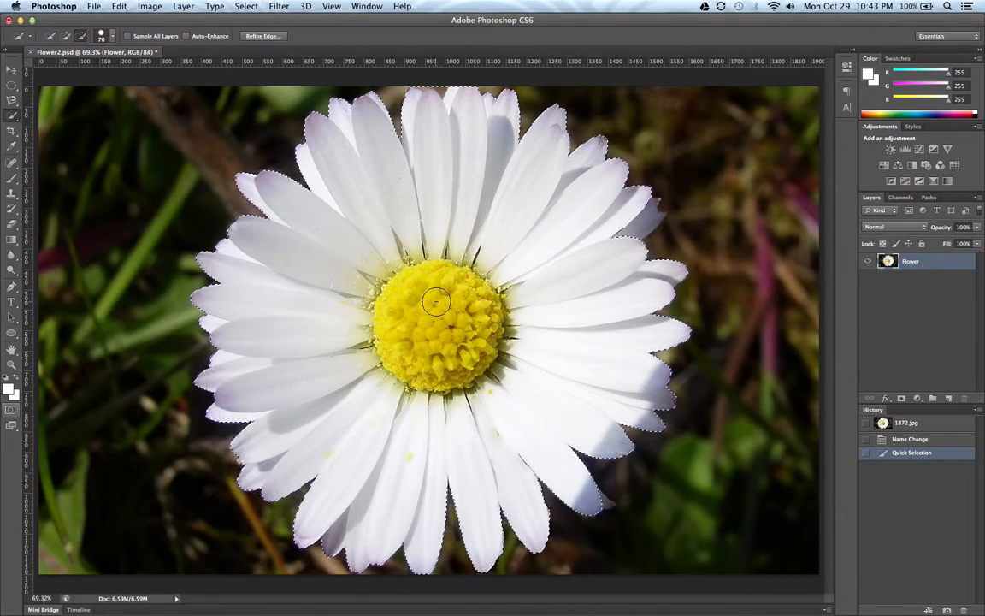
key(alt)
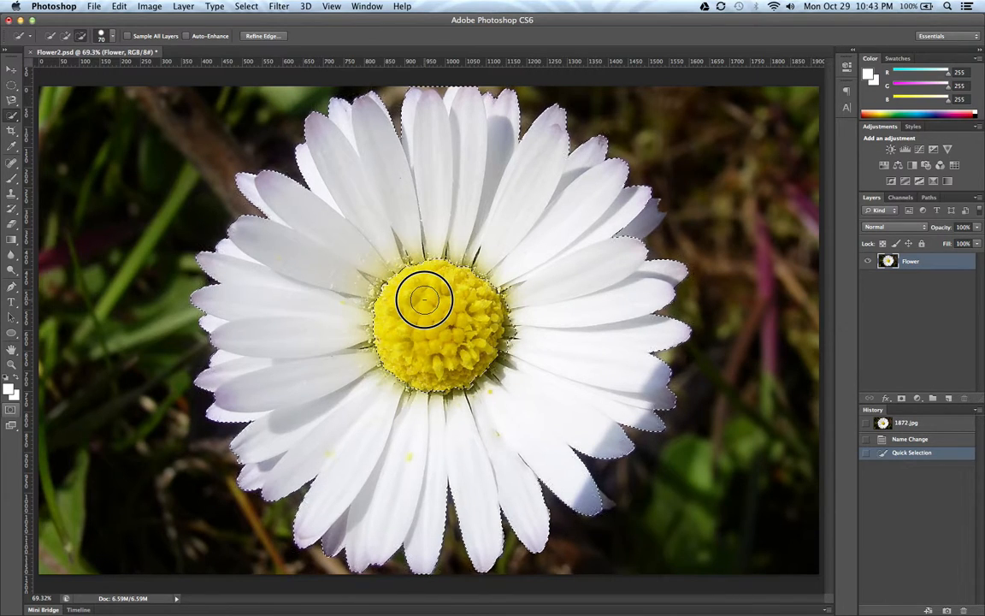
click(432, 331)
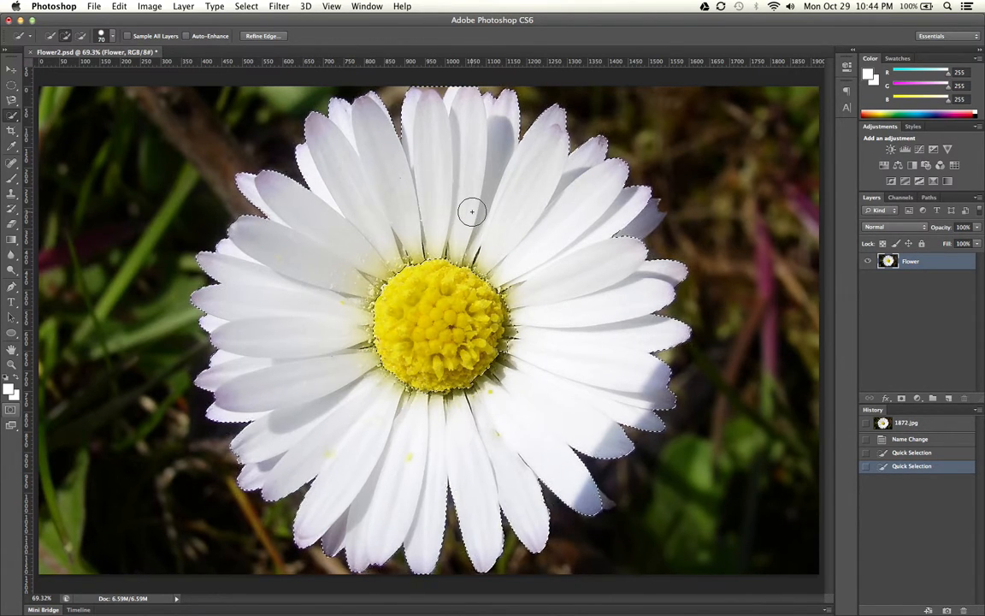
- Toggle Quick Mask mode to check the petal selection, leaving the mask overlay on
click(11, 411)
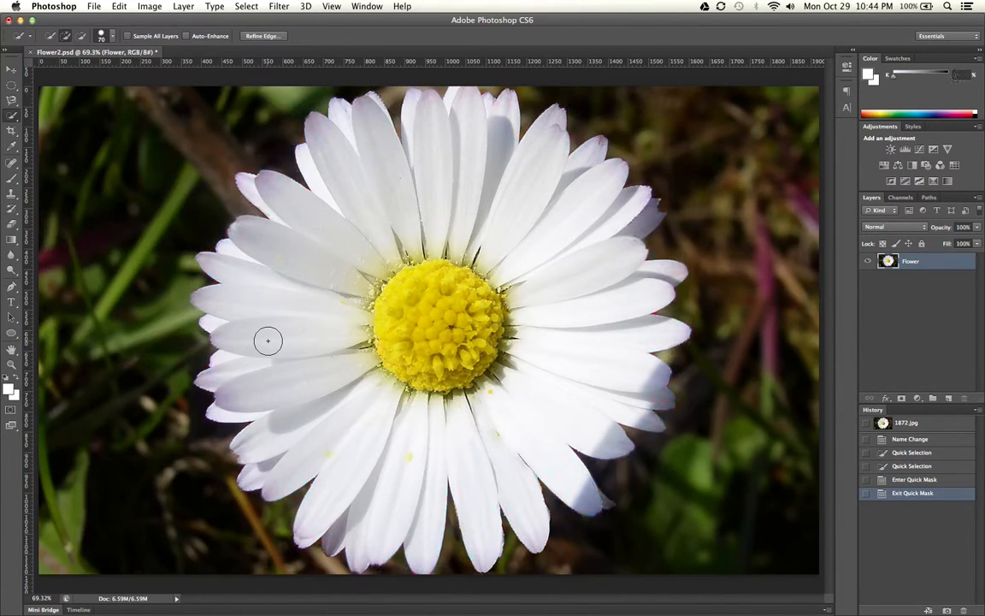
key(q)
key(q)
key(q)
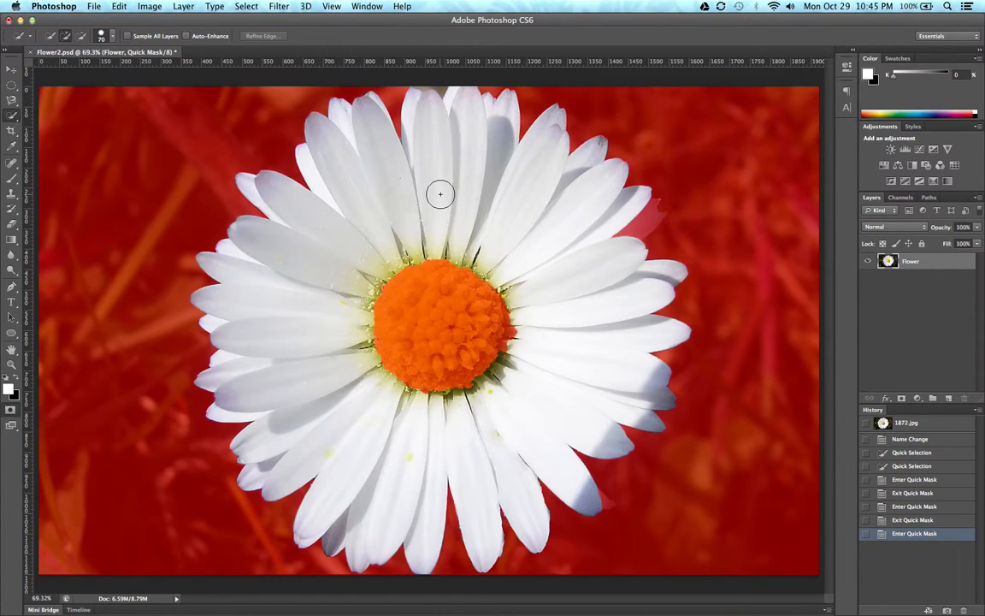
- Paint white with a 60 px Brush over the mask spill beside the yellow center's right edge, and exit Quick Mask
click(13, 179)
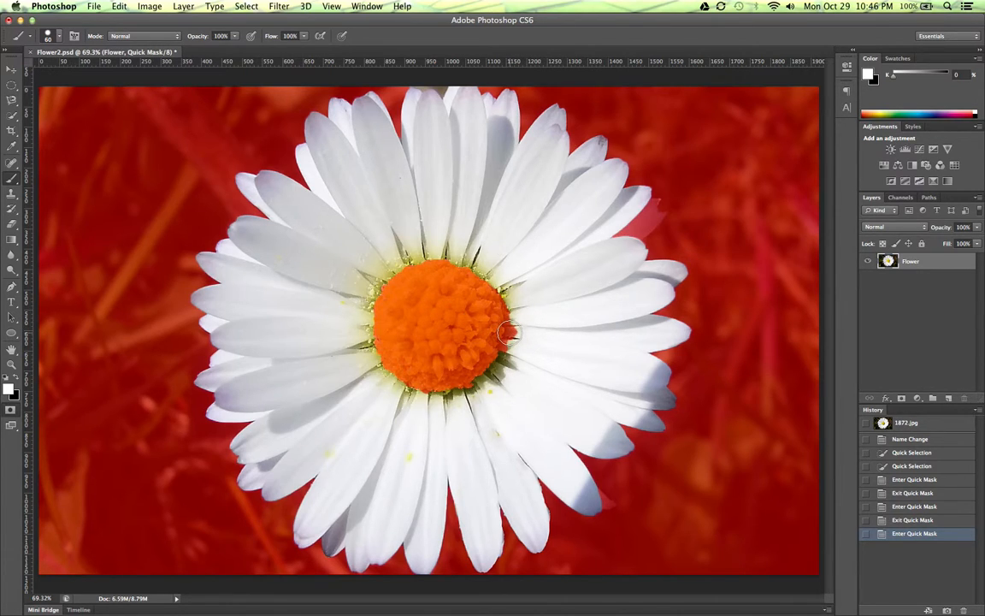
key(super+equal)
key(super+equal)
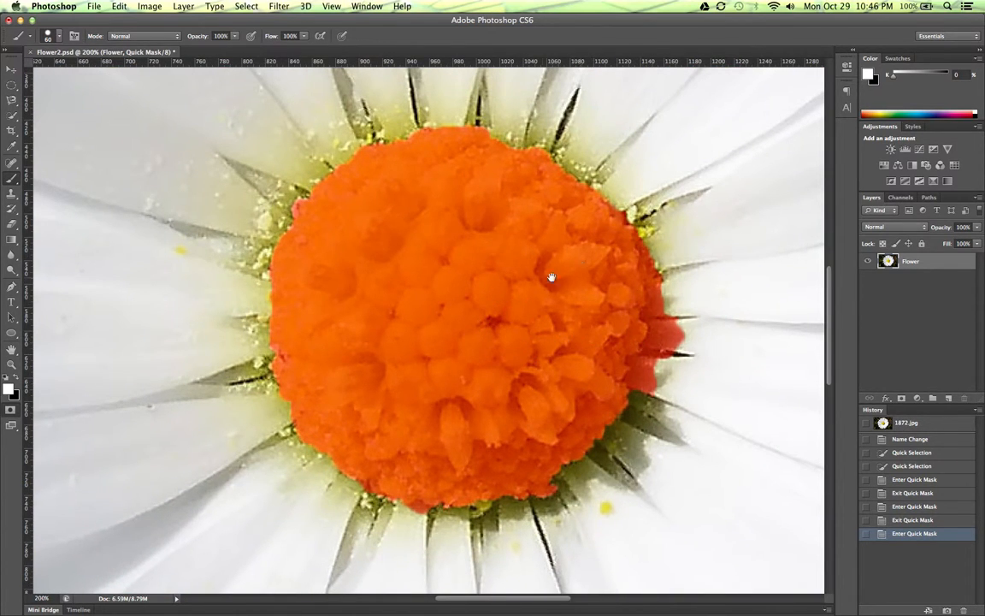
drag(688, 327, 537, 313)
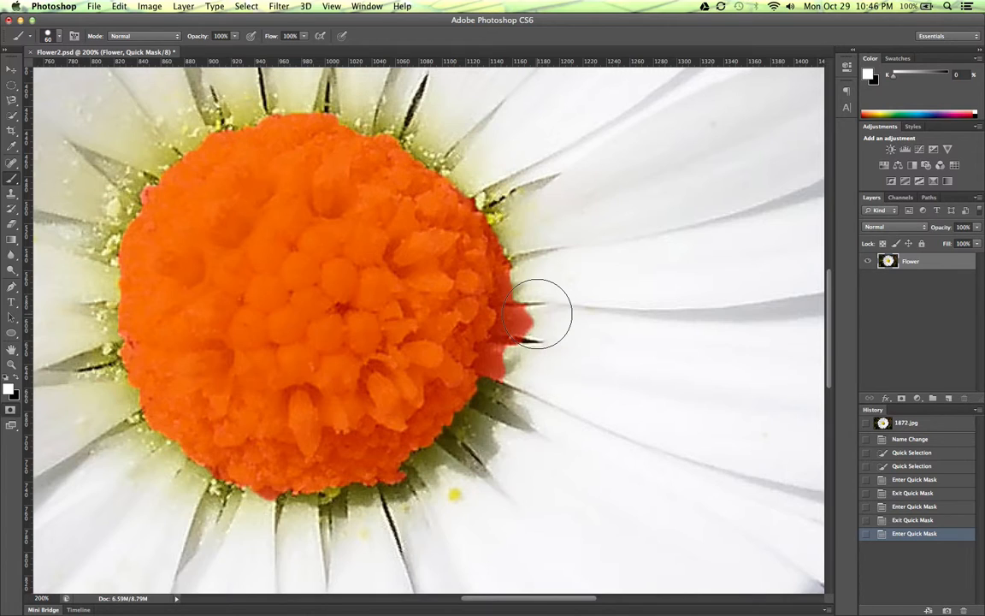
drag(538, 323, 533, 354)
drag(358, 266, 442, 284)
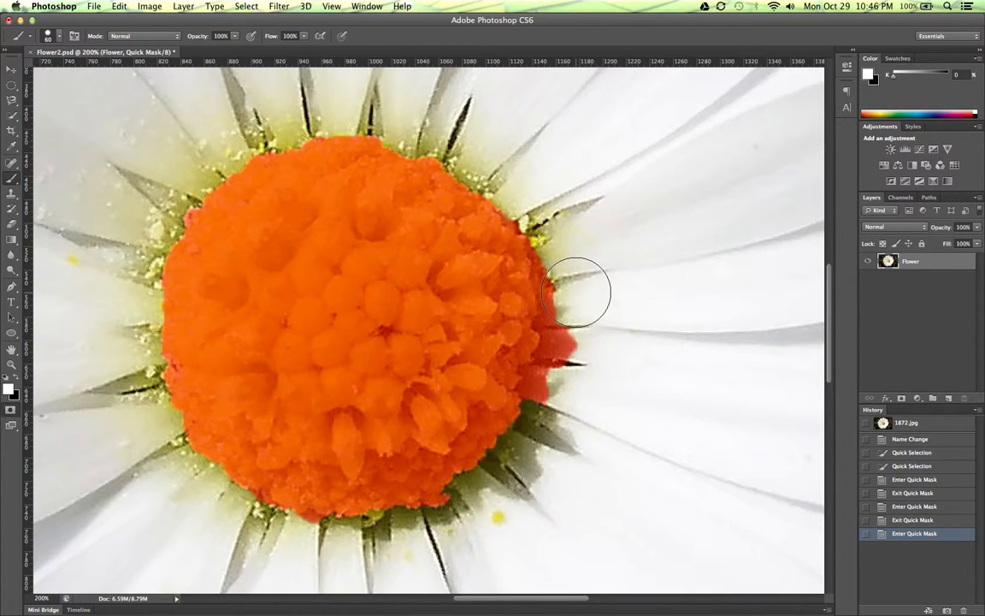
key(q)
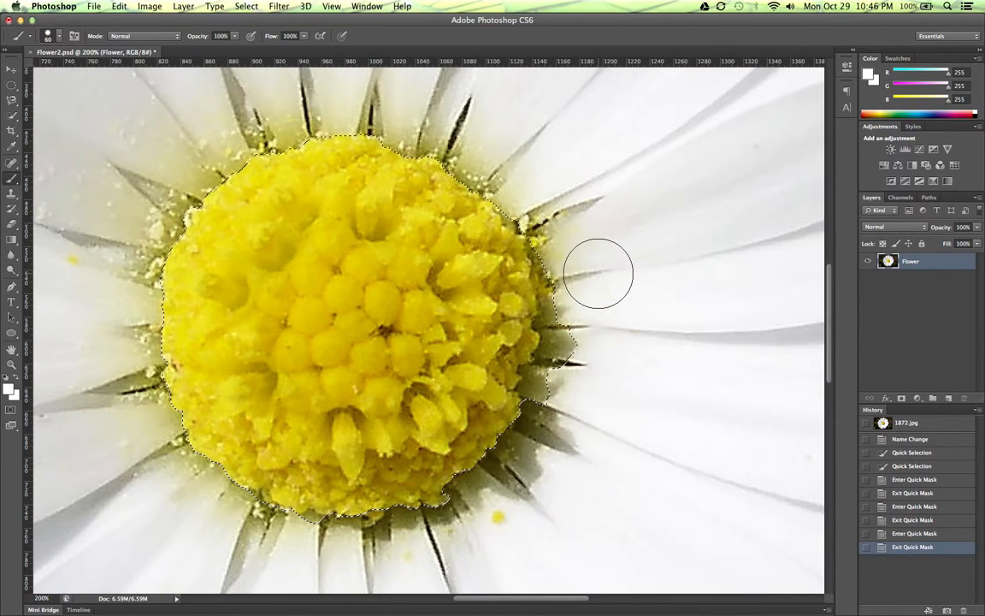
key(q)
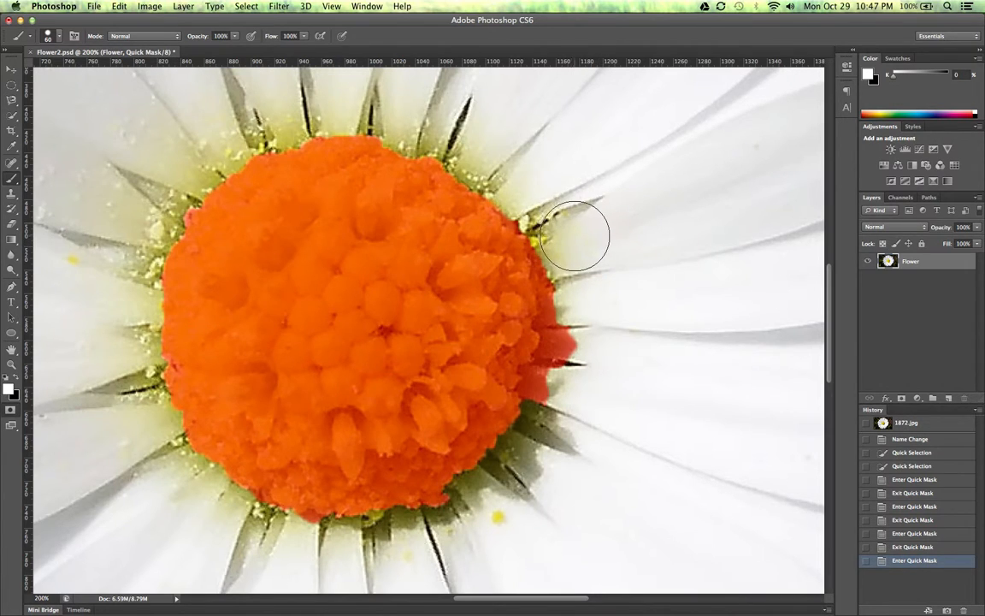
mouse_move(571, 239)
mouse_down()
mouse_move(581, 328)
mouse_move(563, 393)
mouse_move(578, 342)
mouse_move(570, 238)
mouse_move(576, 319)
mouse_move(594, 335)
mouse_up()
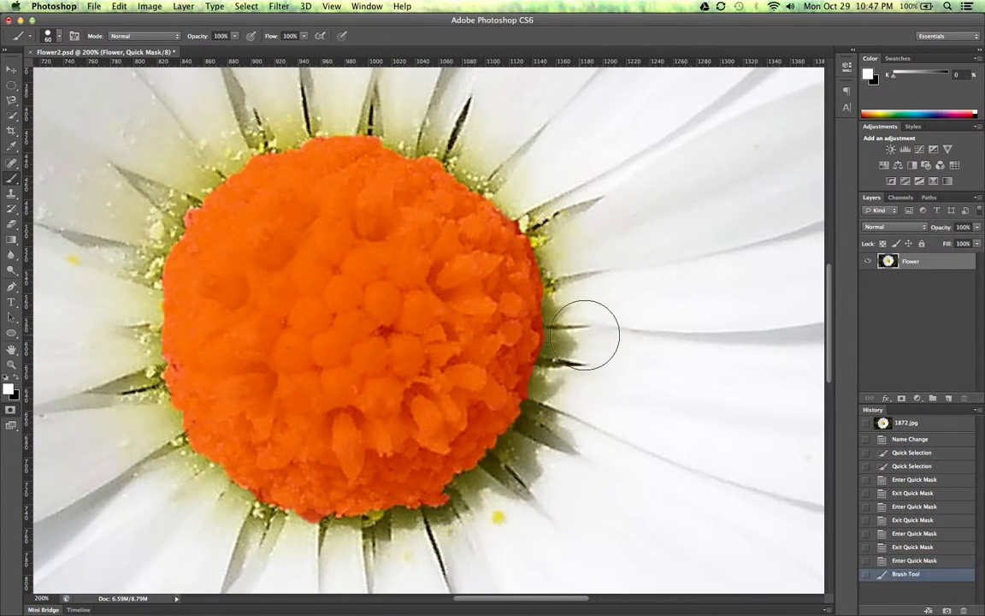
key(q)
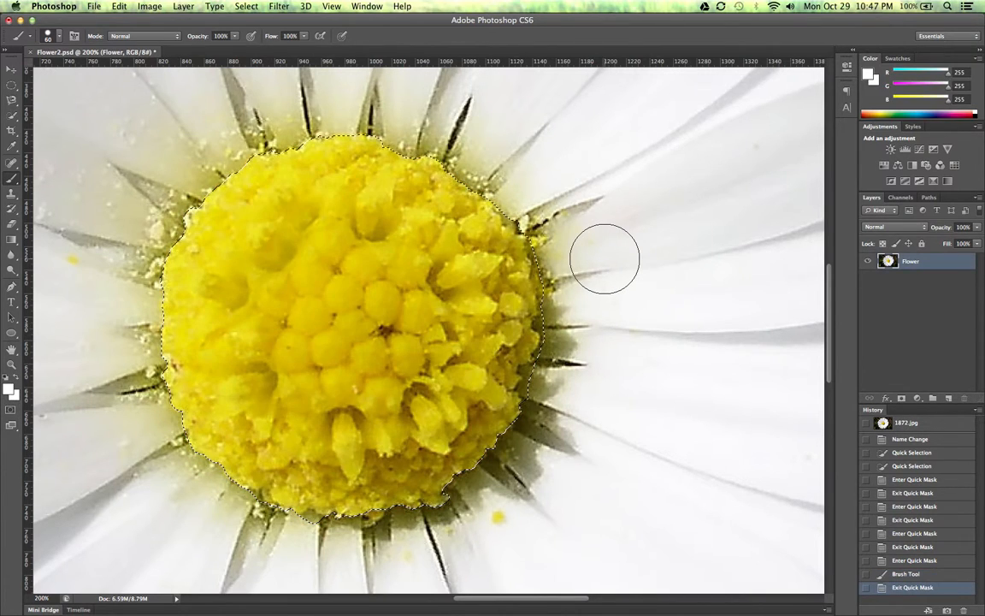
- Return to Quick Mask and clean up the mask around the yellow center's right and lower edges with a 20 px white brush
key(q)
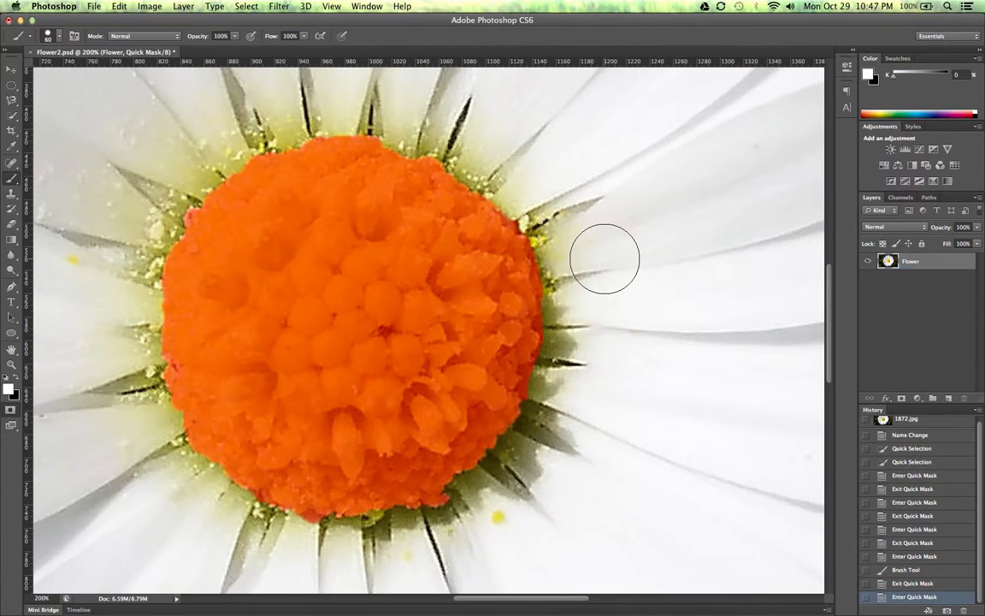
key(bracketleft)
key(bracketleft)
key(bracketleft)
key(bracketleft)
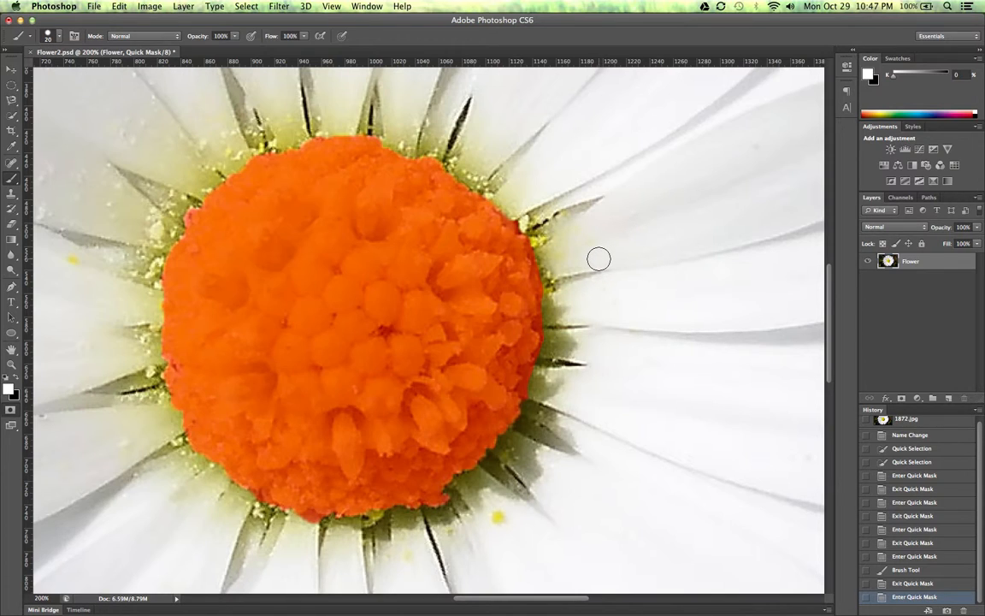
mouse_move(553, 274)
mouse_down()
mouse_move(555, 350)
mouse_move(532, 390)
mouse_move(547, 431)
mouse_up()
drag(313, 528, 310, 524)
click(252, 504)
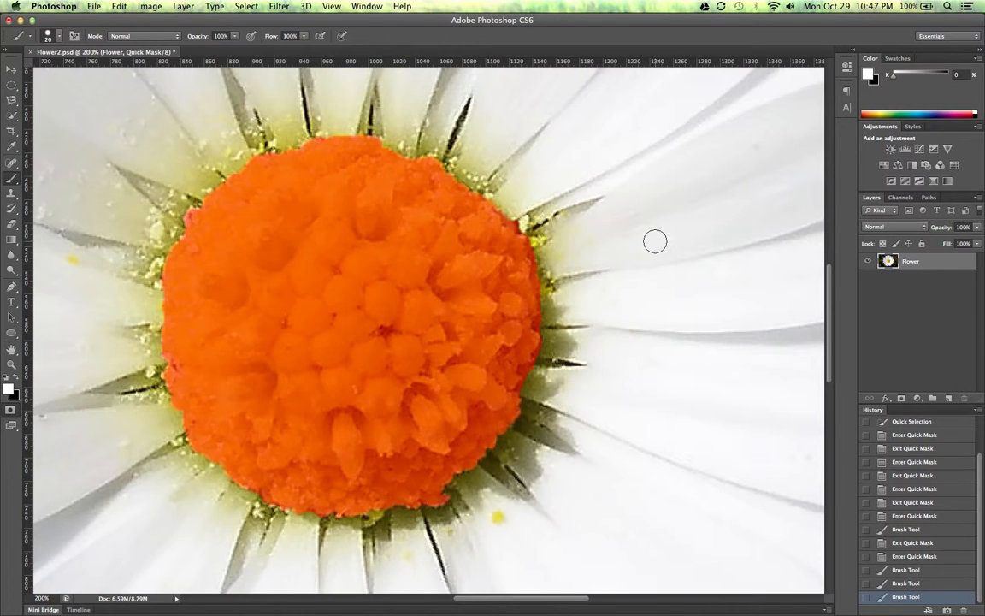
- Paint white over the masked shaded petal at the flower's upper right to add it to the selection
drag(656, 238, 376, 277)
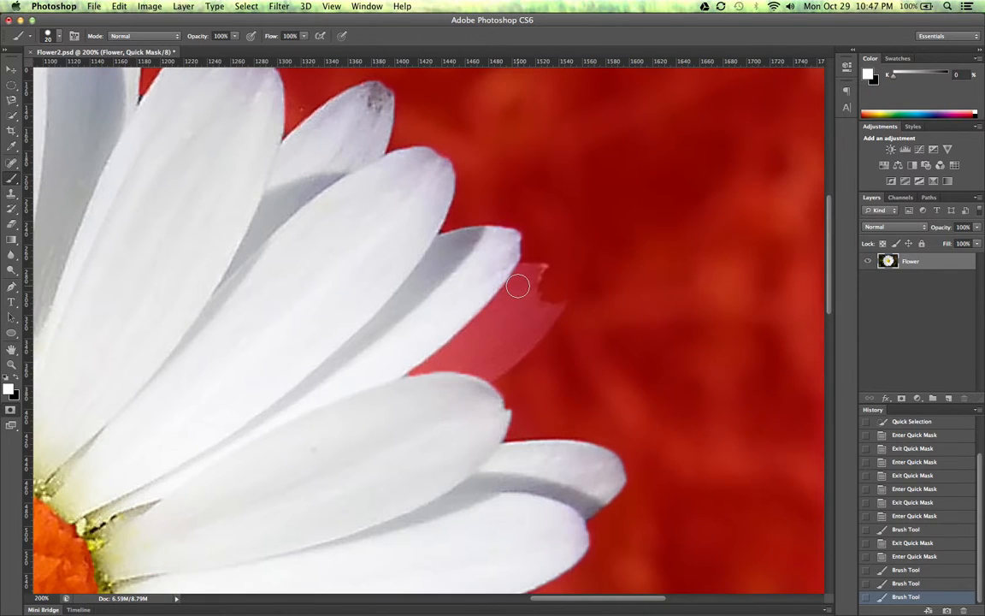
mouse_move(500, 285)
mouse_down()
mouse_move(412, 379)
mouse_move(452, 363)
mouse_move(503, 313)
mouse_move(512, 318)
mouse_move(457, 373)
mouse_move(468, 371)
mouse_move(528, 315)
mouse_move(534, 325)
mouse_move(467, 377)
mouse_up()
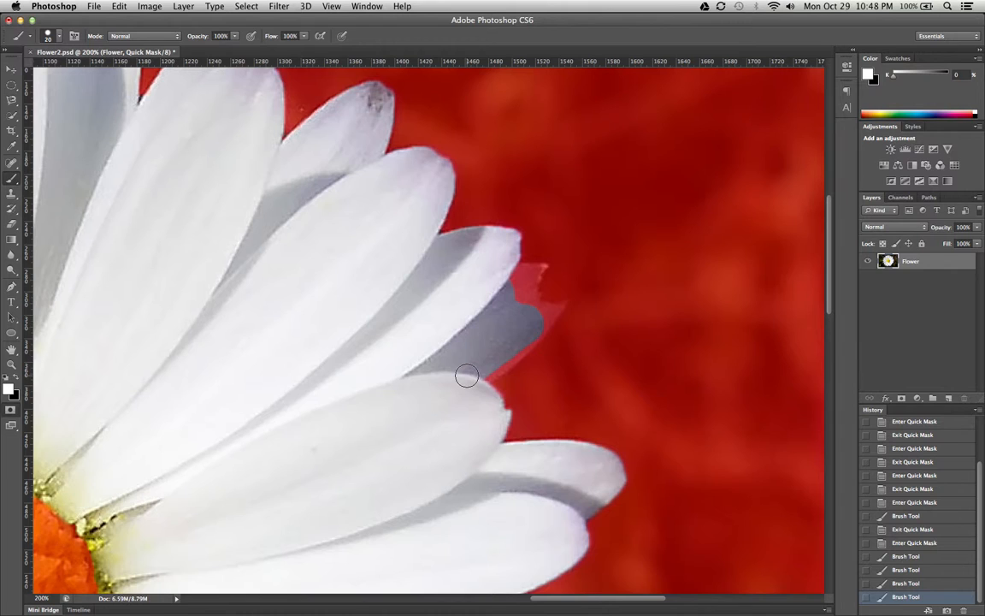
scroll(466, 382, up, 1)
drag(539, 336, 427, 344)
mouse_move(435, 250)
mouse_down()
mouse_move(469, 258)
mouse_move(457, 281)
mouse_move(477, 309)
mouse_move(494, 308)
mouse_move(438, 372)
mouse_up()
drag(425, 382, 368, 412)
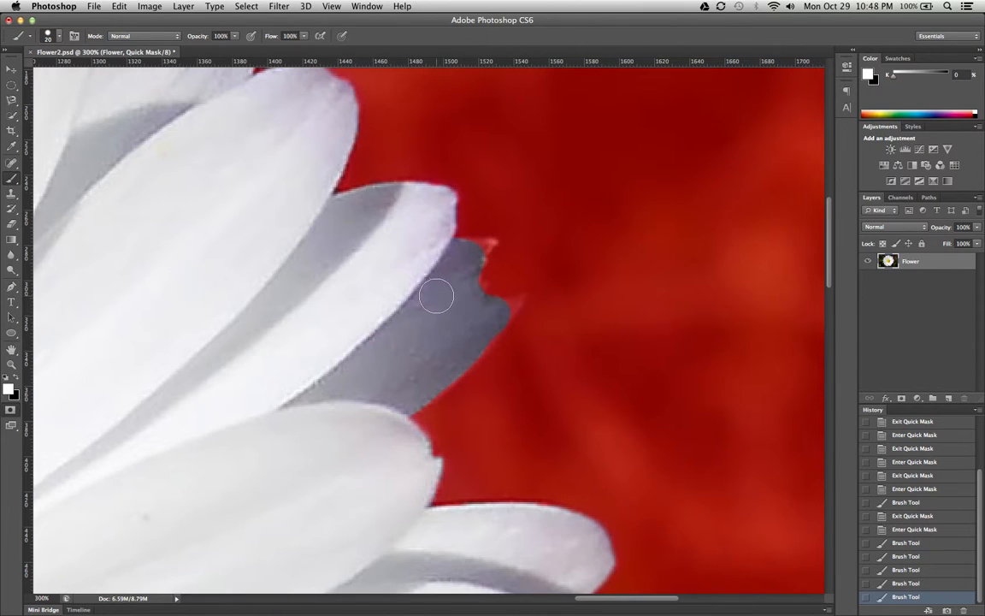
scroll(344, 295, down, 3)
scroll(344, 295, left, 3)
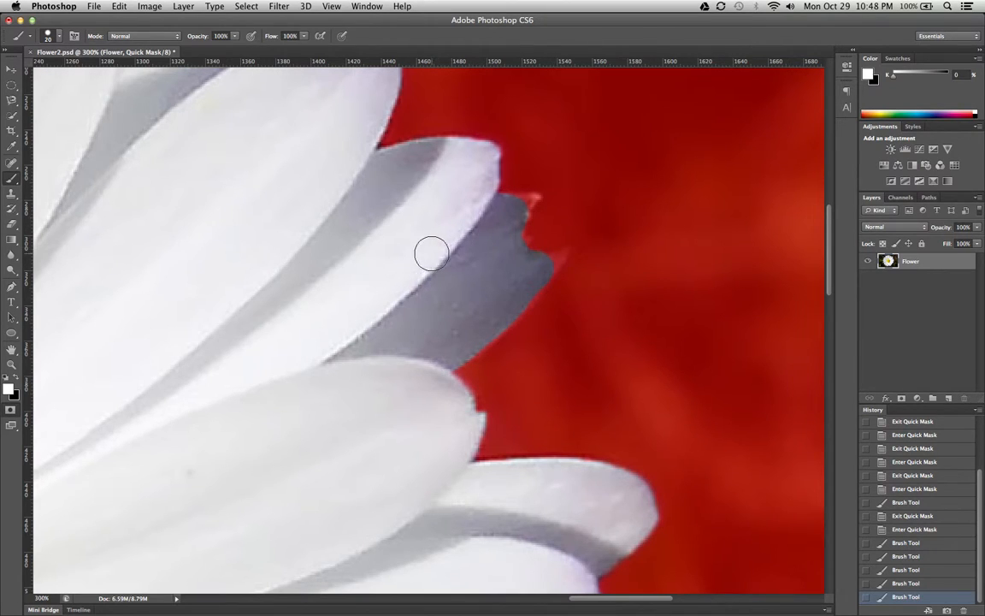
- Try painting a black mask stroke across the upper-right petals, undo it, and restore white as the foreground color
click(19, 398)
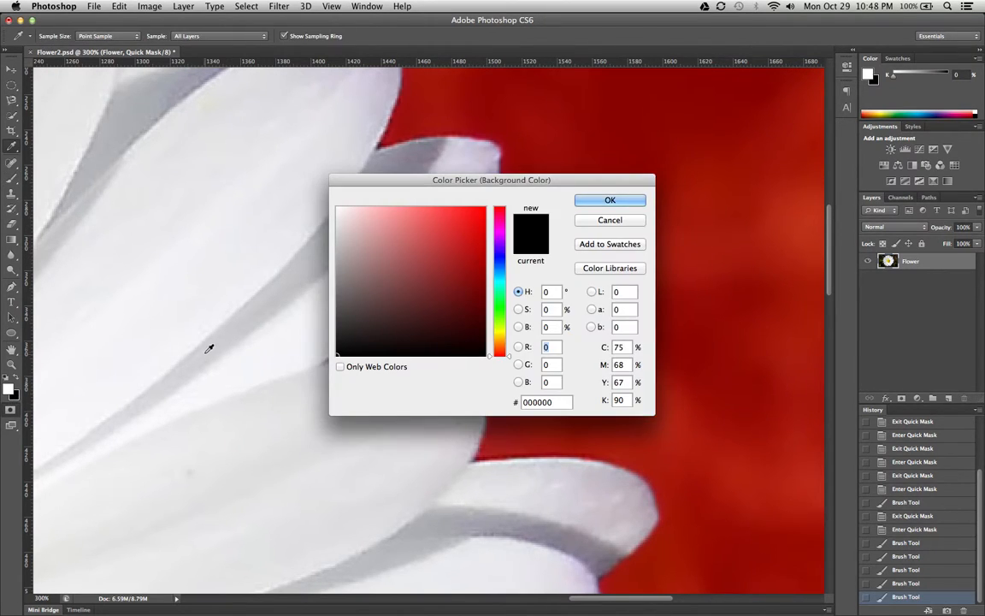
click(605, 202)
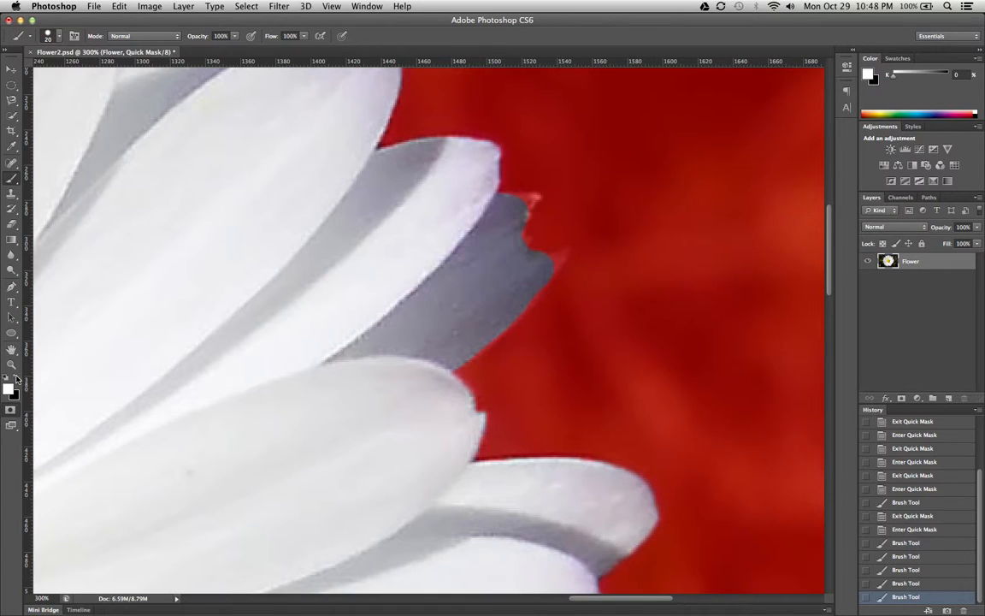
click(17, 380)
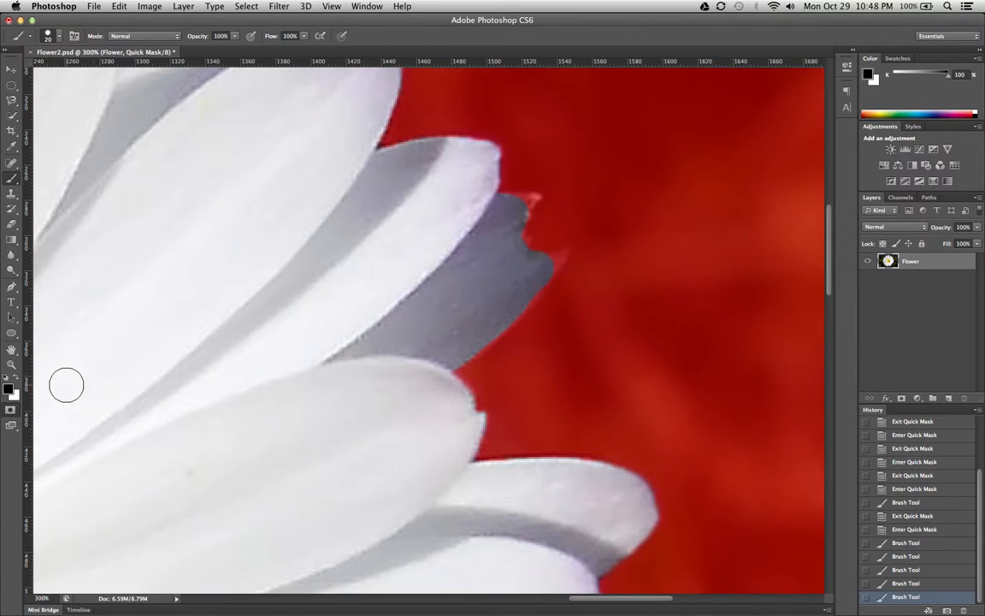
mouse_move(207, 282)
mouse_down()
mouse_move(254, 300)
mouse_move(304, 317)
mouse_up()
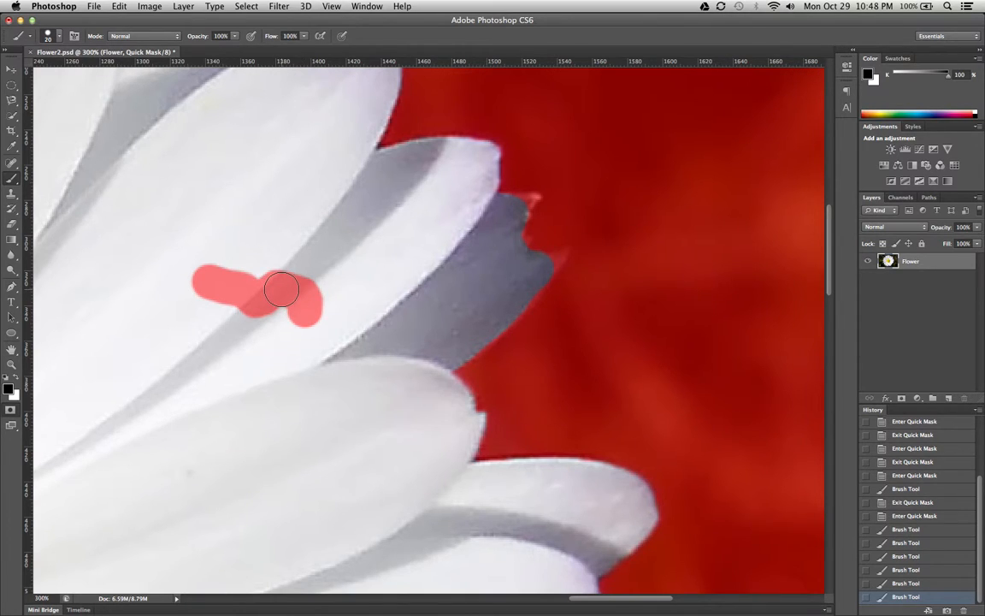
key(super+z)
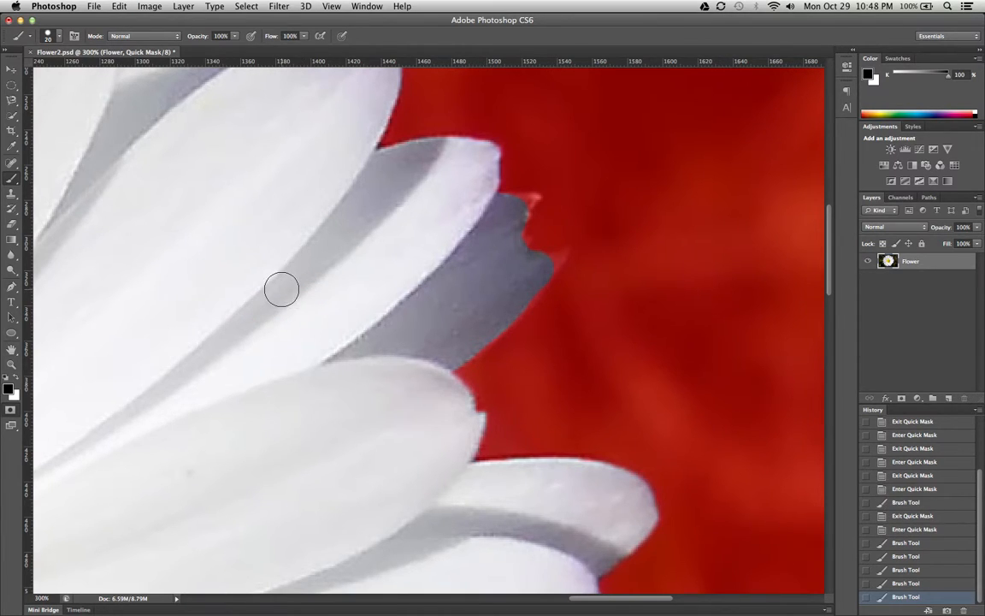
click(18, 379)
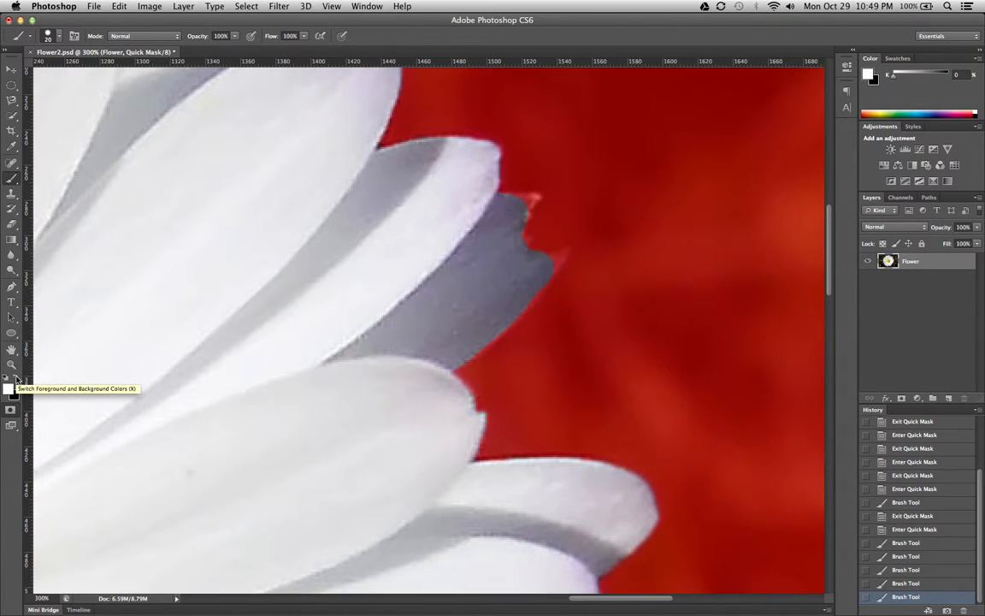
- Swap the foreground and background colors back and forth, ending with white in front
key(x)
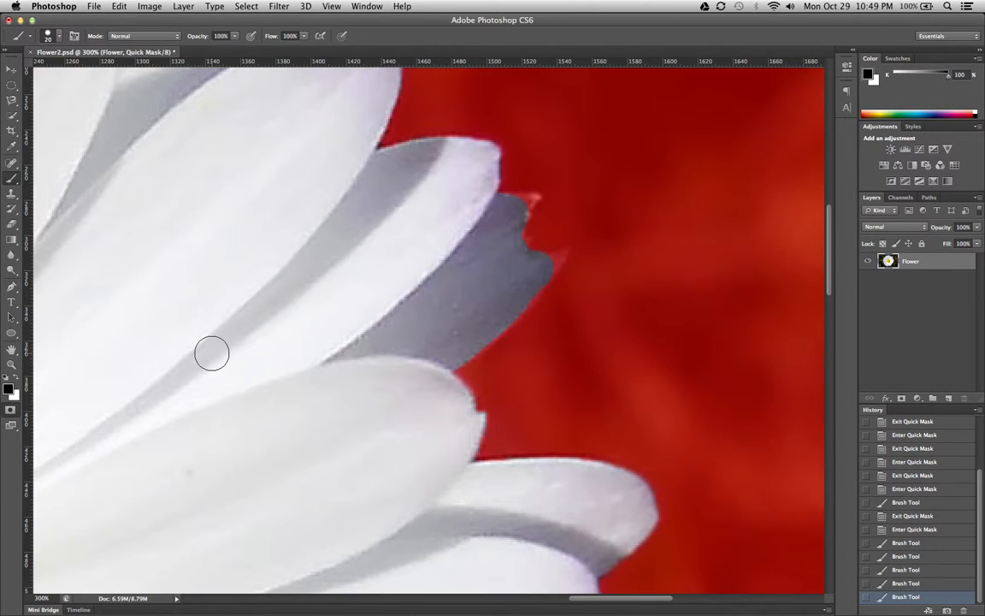
key(x)
key(x)
key(x)
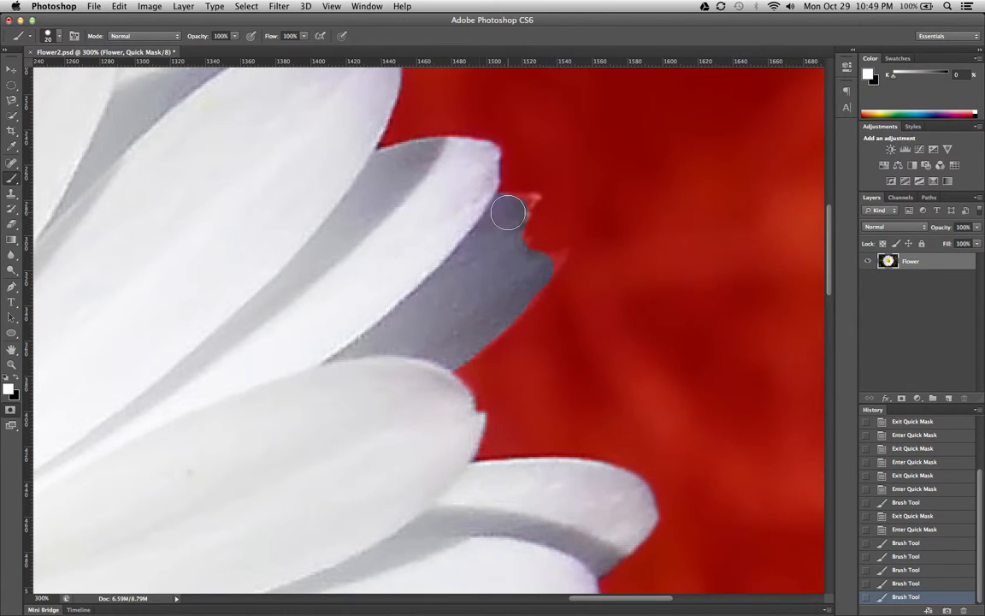
- Set the 20 px brush's hardness to 99%
click(60, 37)
mouse_move(131, 103)
mouse_down()
mouse_move(33, 102)
mouse_move(129, 101)
mouse_up()
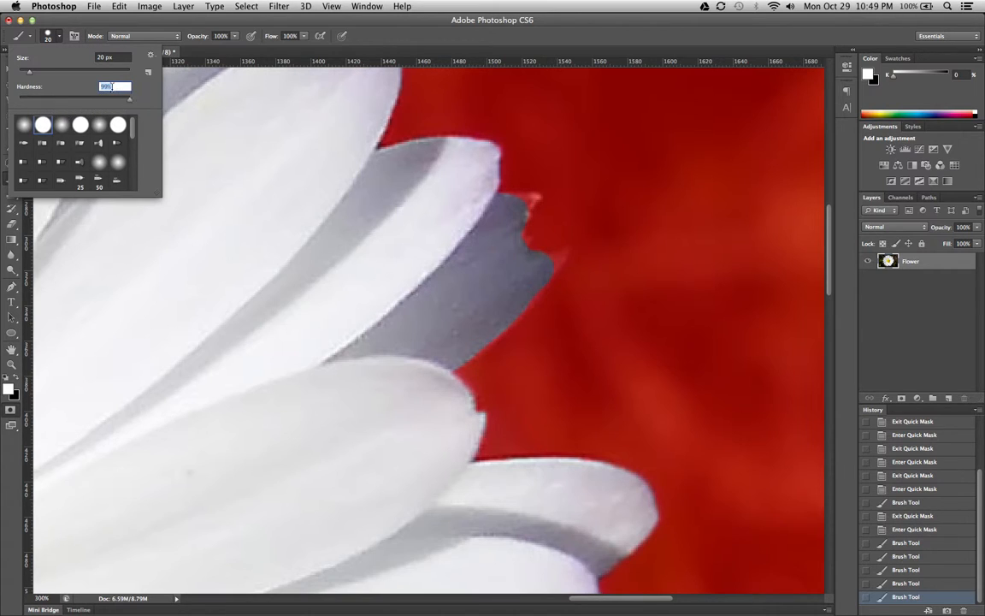
click(59, 40)
click(59, 40)
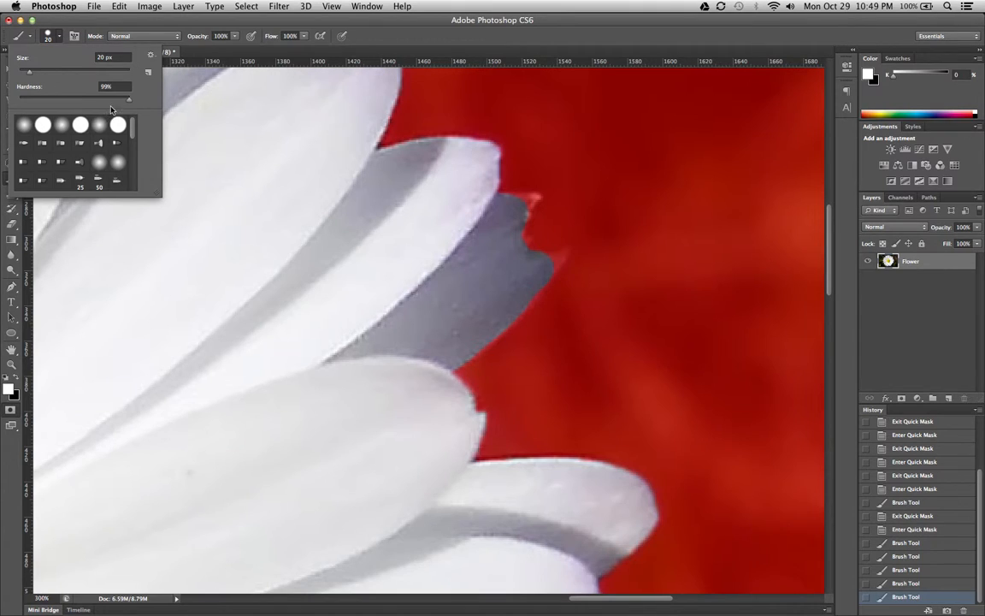
- Lower the 20 px brush's hardness to 21%
mouse_move(129, 104)
mouse_down()
mouse_move(33, 101)
mouse_move(99, 102)
mouse_move(46, 103)
mouse_move(78, 102)
mouse_up()
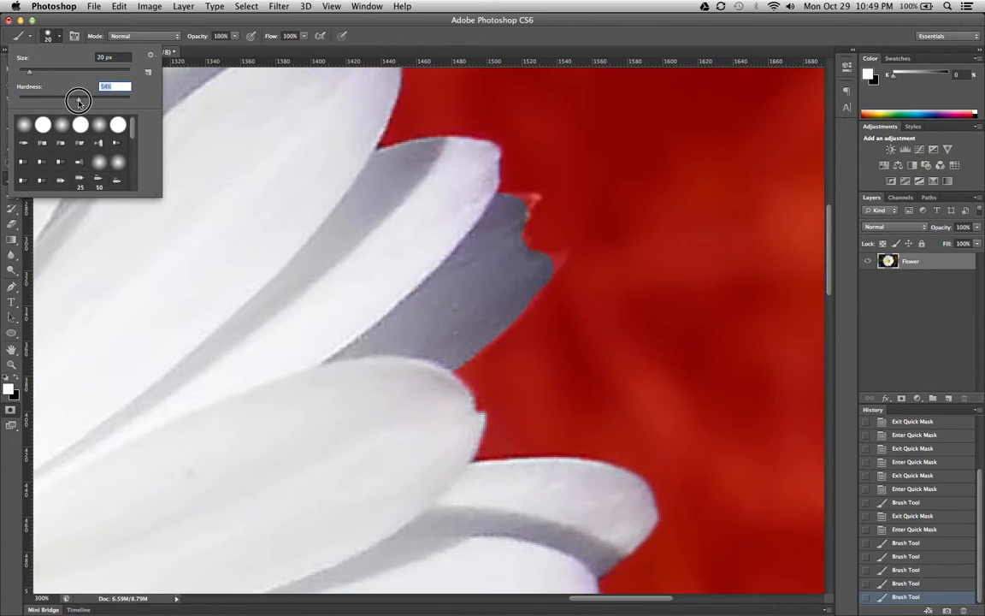
drag(78, 102, 41, 106)
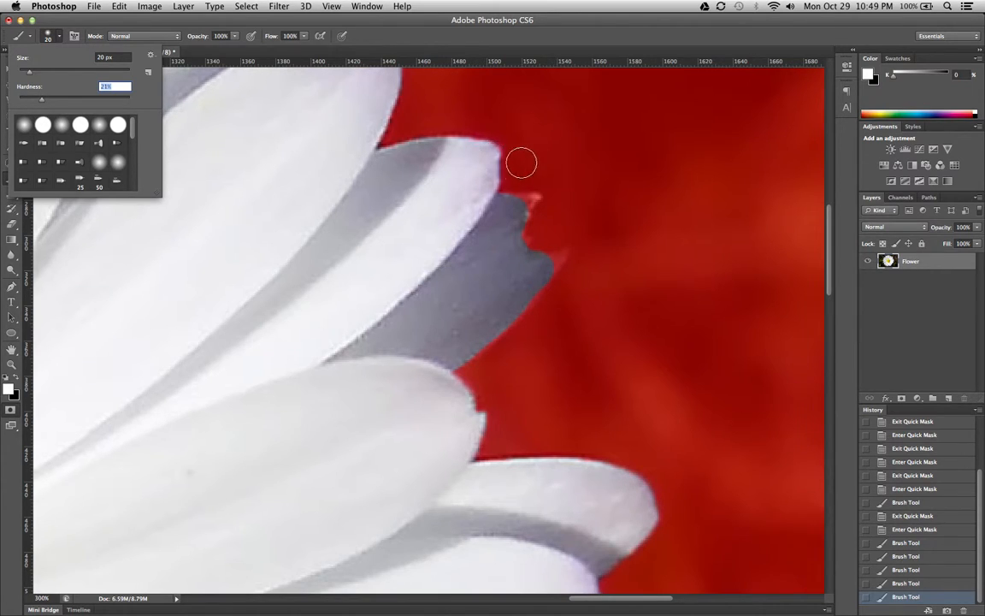
click(456, 194)
- Try painting a soft black mask stroke across the upper-right petals, and undo it
key(x)
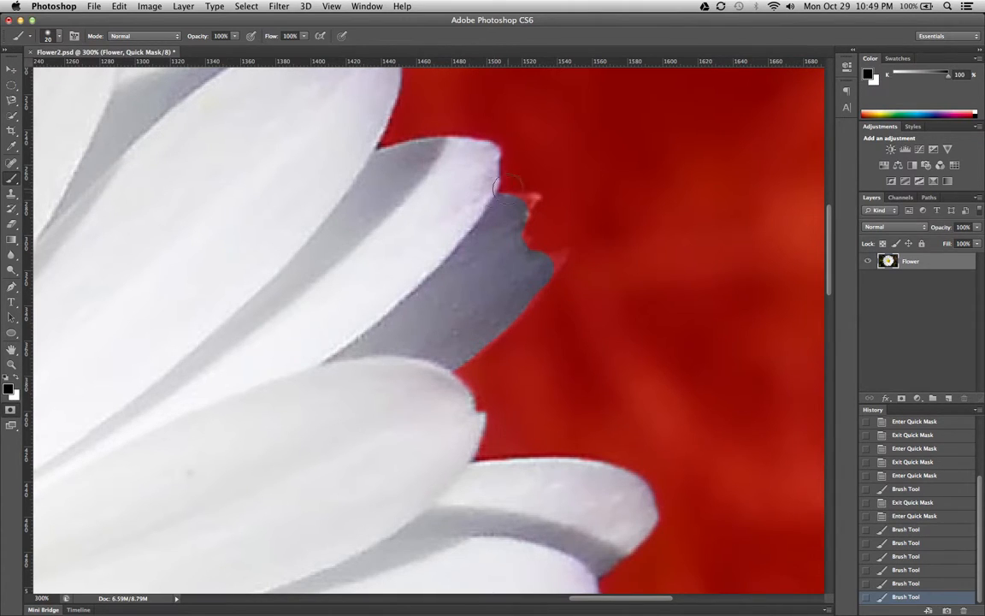
mouse_move(522, 155)
mouse_down()
mouse_move(513, 191)
mouse_move(429, 205)
mouse_move(424, 223)
mouse_move(482, 211)
mouse_move(419, 242)
mouse_move(413, 250)
mouse_move(430, 248)
mouse_move(430, 261)
mouse_move(417, 253)
mouse_move(422, 220)
mouse_move(458, 208)
mouse_move(465, 228)
mouse_move(451, 231)
mouse_move(457, 235)
mouse_move(458, 220)
mouse_move(461, 238)
mouse_move(451, 238)
mouse_move(443, 209)
mouse_move(442, 219)
mouse_up()
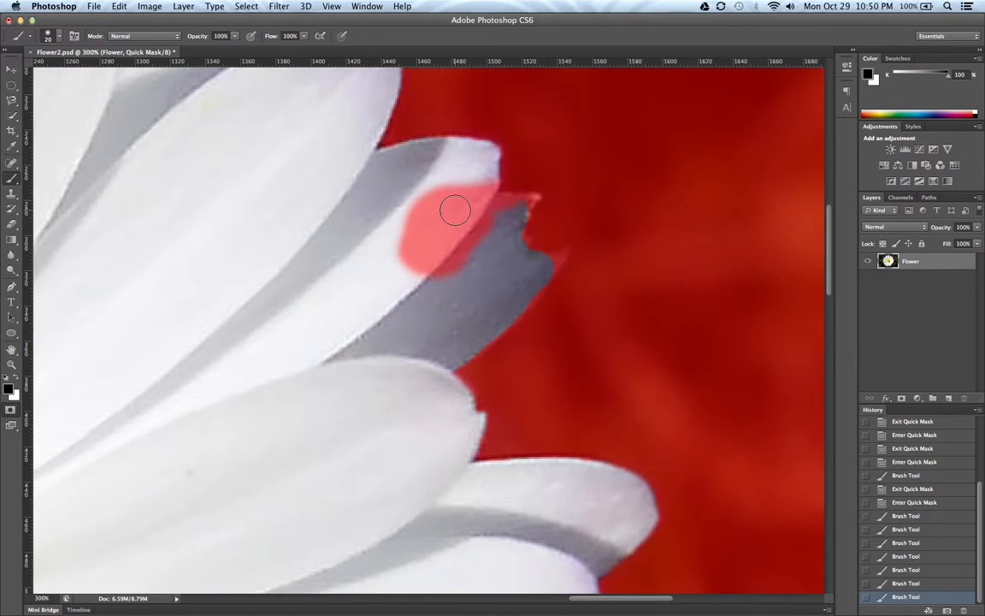
key(ctrl+z)
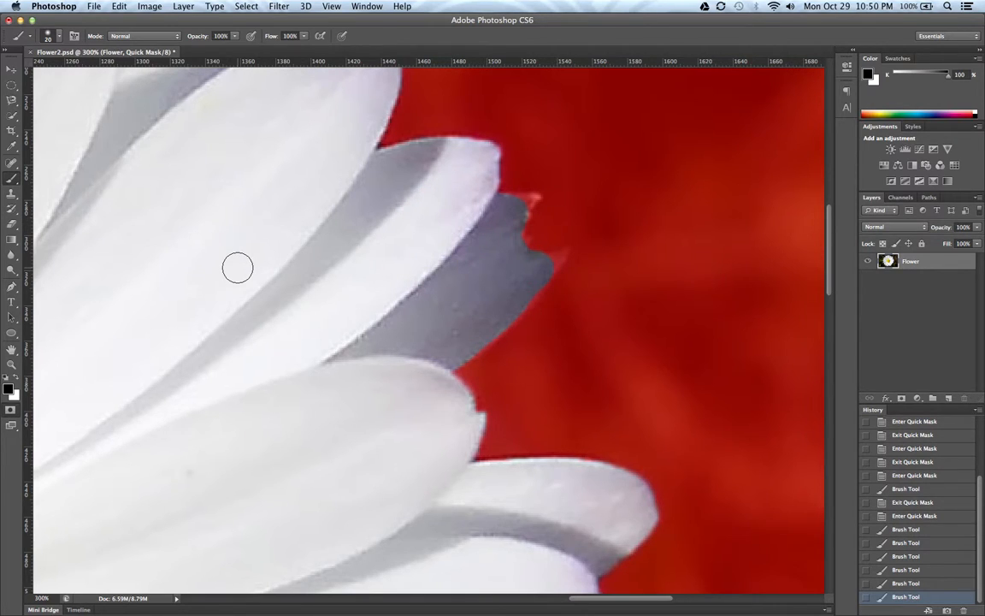
- Paint white with a 6 px brush over the masked jagged tips of the shaded upper-right petal to add them to the selection
key(x)
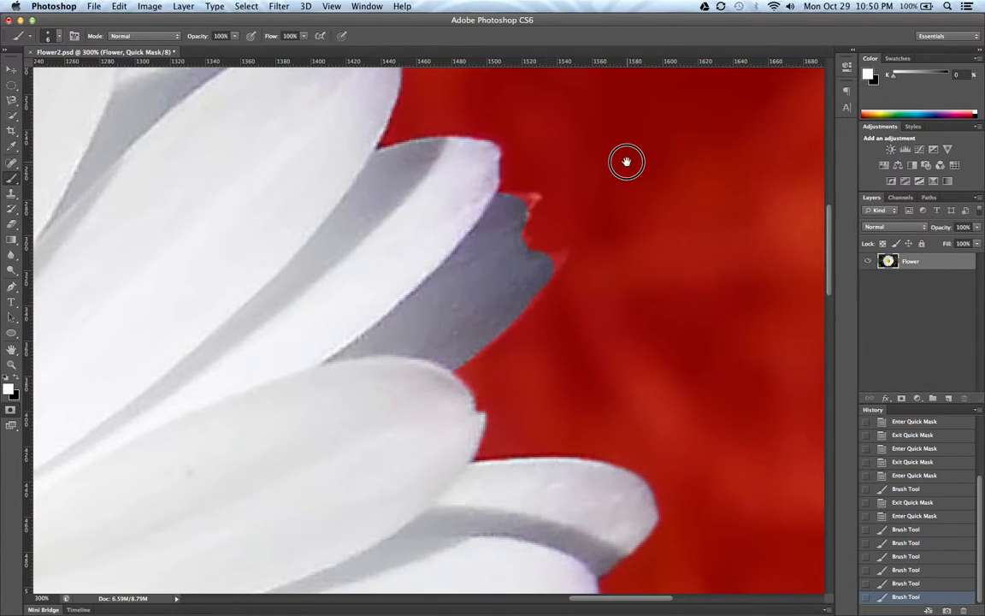
drag(627, 161, 501, 193)
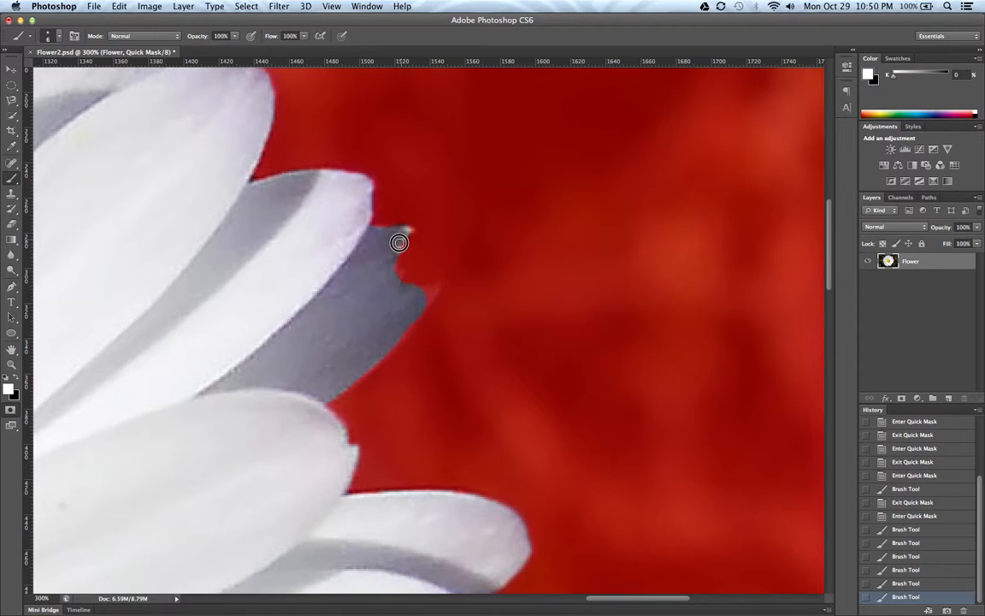
mouse_move(394, 254)
mouse_down()
mouse_move(402, 282)
mouse_move(431, 292)
mouse_move(410, 317)
mouse_up()
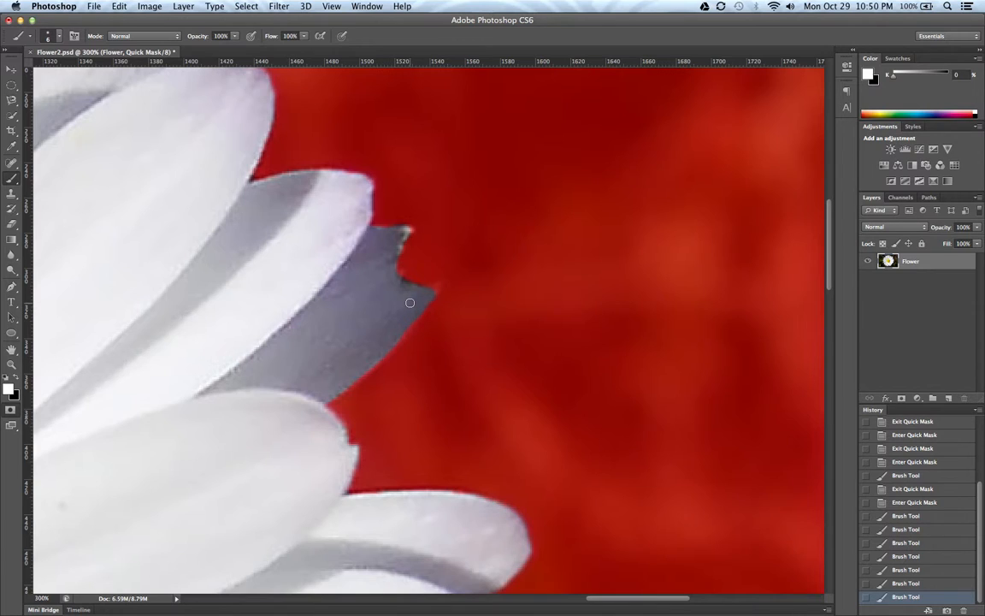
- Paint black along the notch and upper edge of the shaded petal's tip to mask the background there
key(x)
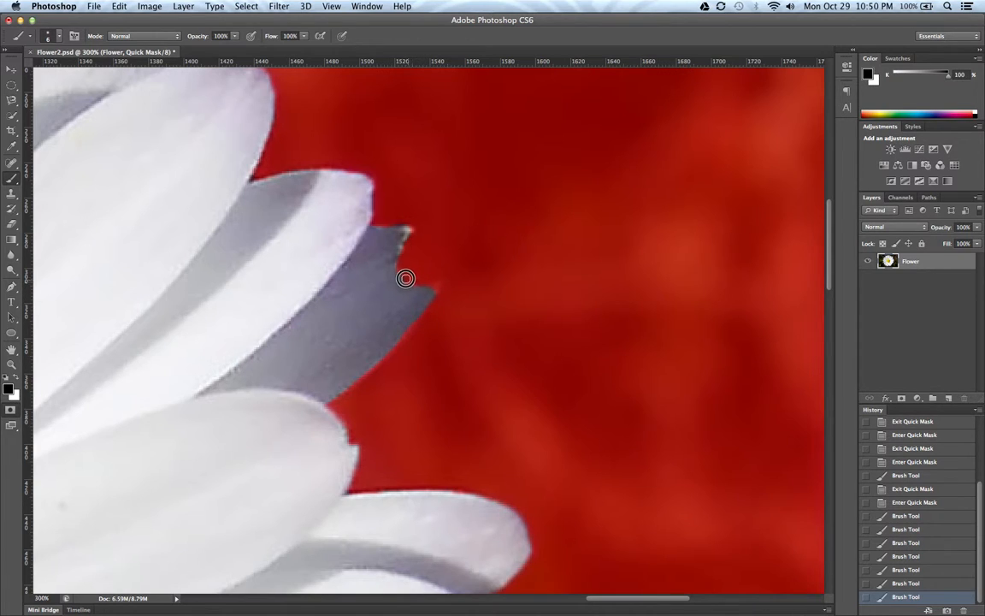
drag(405, 277, 416, 279)
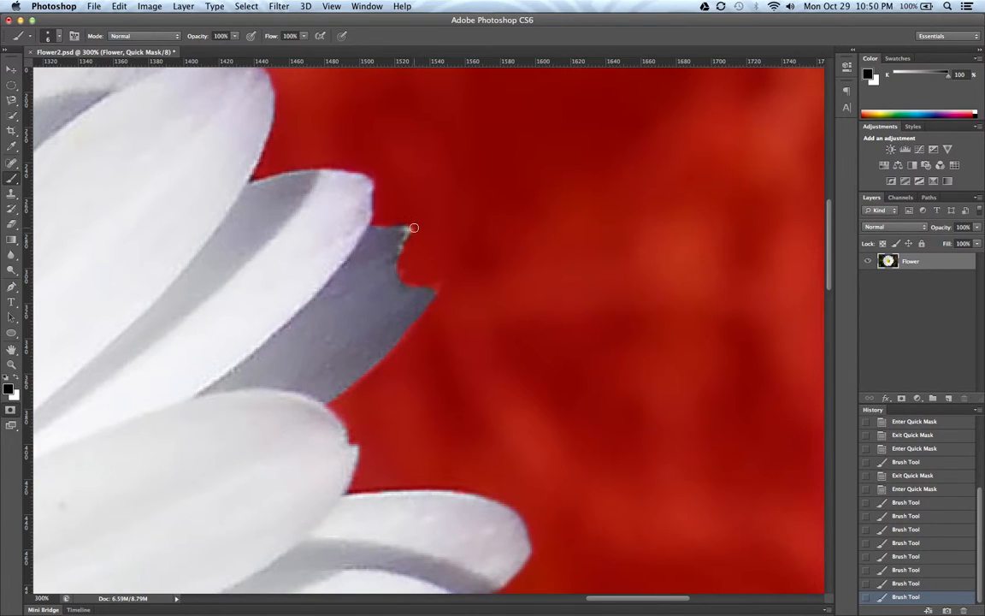
drag(410, 222, 388, 221)
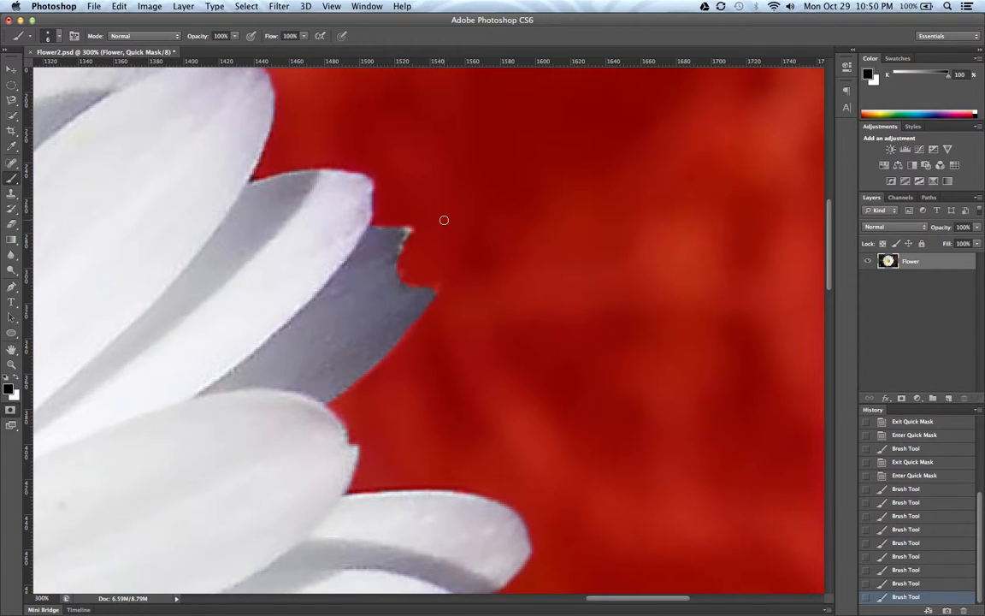
- Dab black on the edge of the flower's lower-right petal, where the masked petal tip behind it begins
key(space)
drag(465, 363, 372, 149)
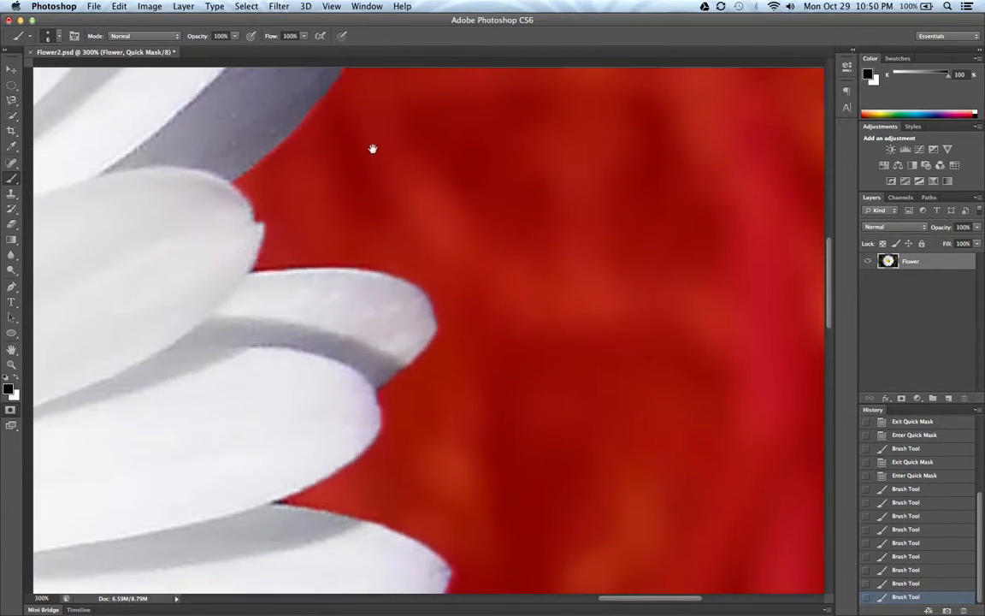
drag(413, 284, 438, 94)
mouse_move(364, 547)
mouse_down()
mouse_move(394, 366)
mouse_move(427, 260)
mouse_move(387, 236)
mouse_move(496, 196)
mouse_up()
drag(353, 382, 402, 425)
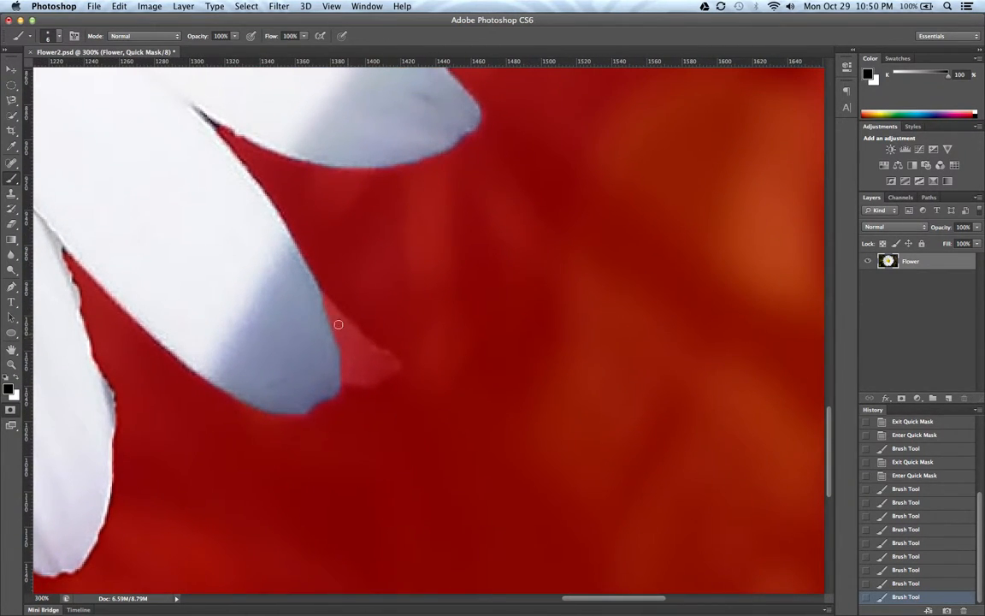
mouse_move(323, 305)
mouse_down()
mouse_move(308, 296)
mouse_move(322, 305)
mouse_up()
- Make white the foreground color and set the 6 px brush's hardness to 100%
key(x)
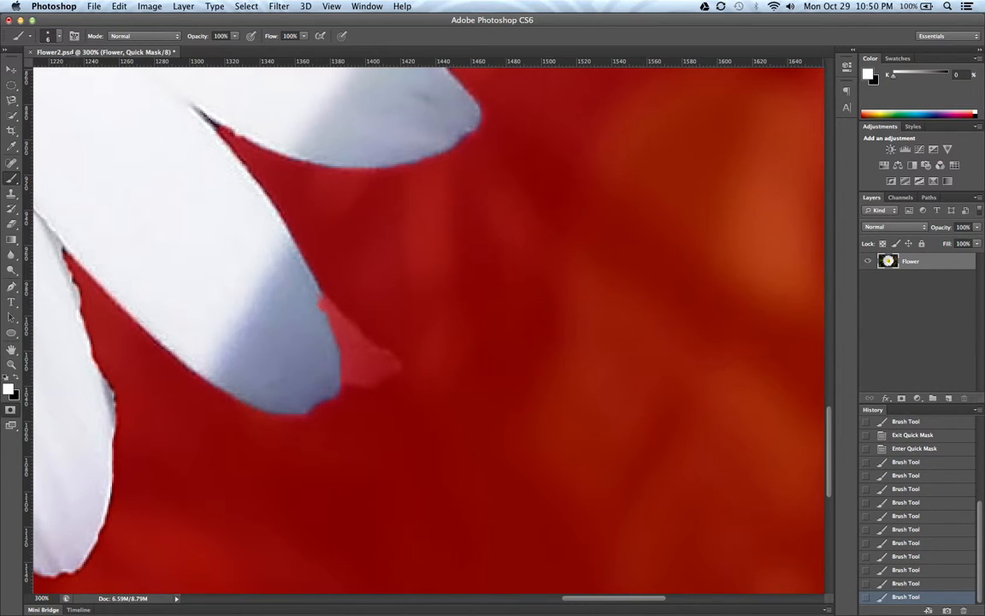
click(60, 39)
drag(46, 101, 146, 101)
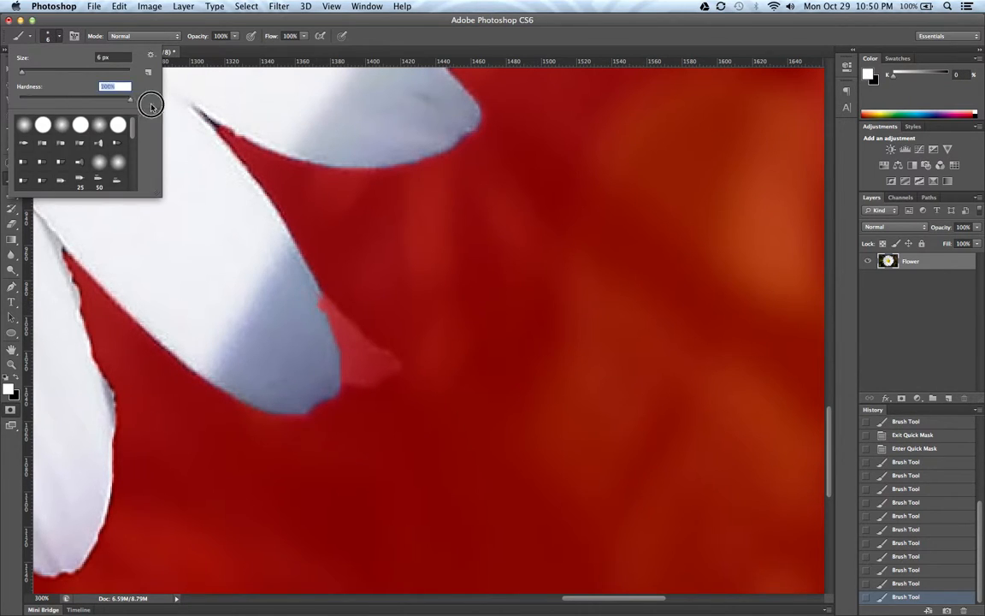
click(60, 40)
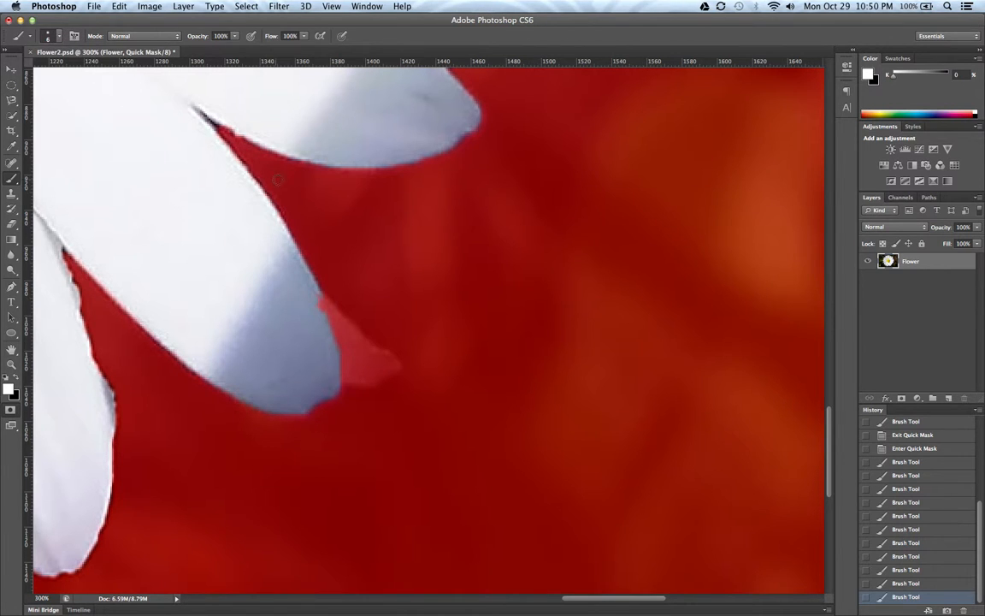
- Paint white with a 9 px brush over the masked petal tip behind the lower-right petal to add it to the selection
drag(363, 146, 315, 345)
drag(390, 205, 392, 361)
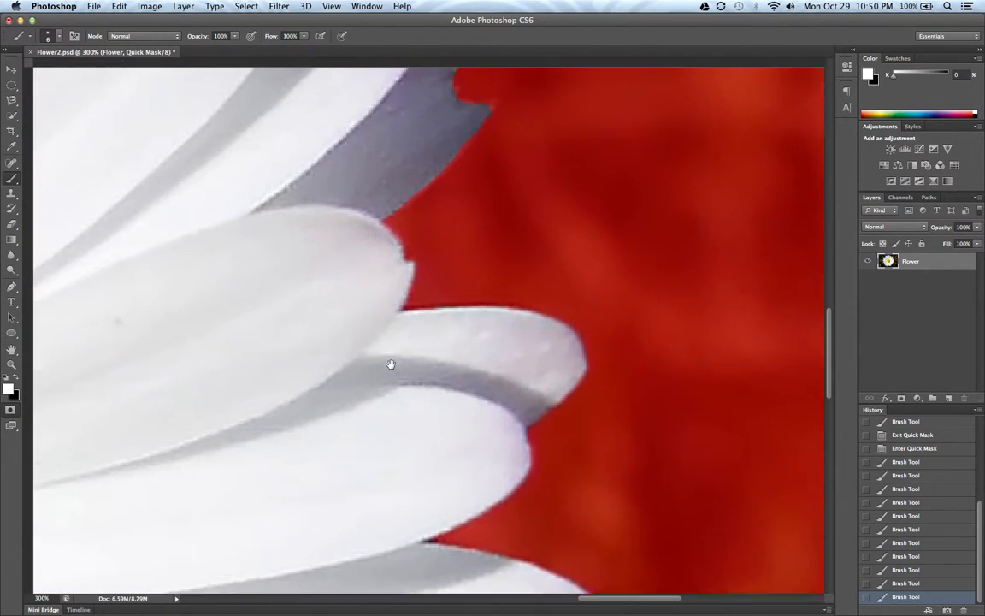
drag(400, 288, 383, 342)
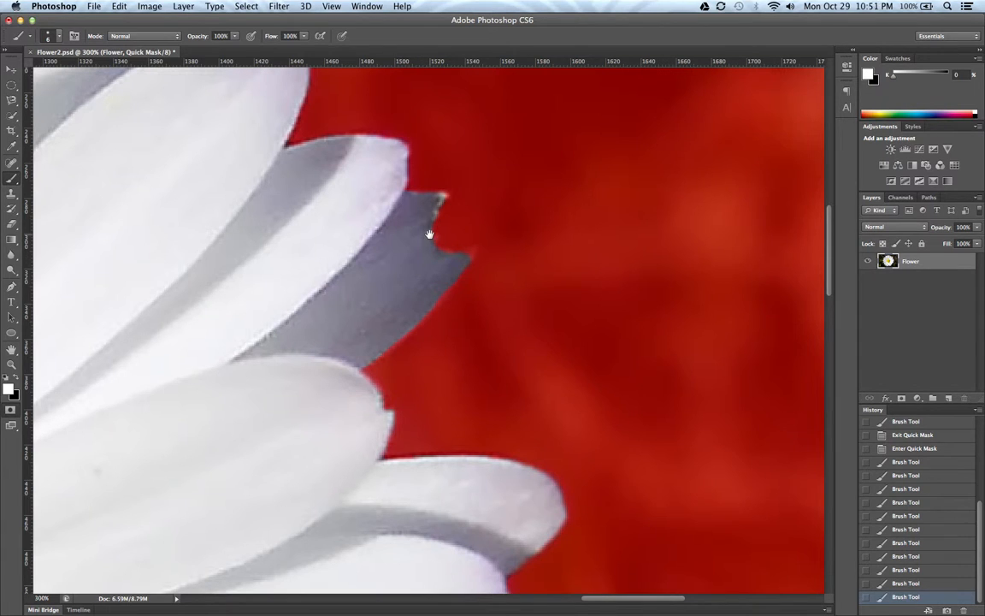
mouse_move(371, 343)
mouse_down()
mouse_move(394, 176)
mouse_move(389, 208)
mouse_move(385, 165)
mouse_up()
drag(339, 230, 431, 122)
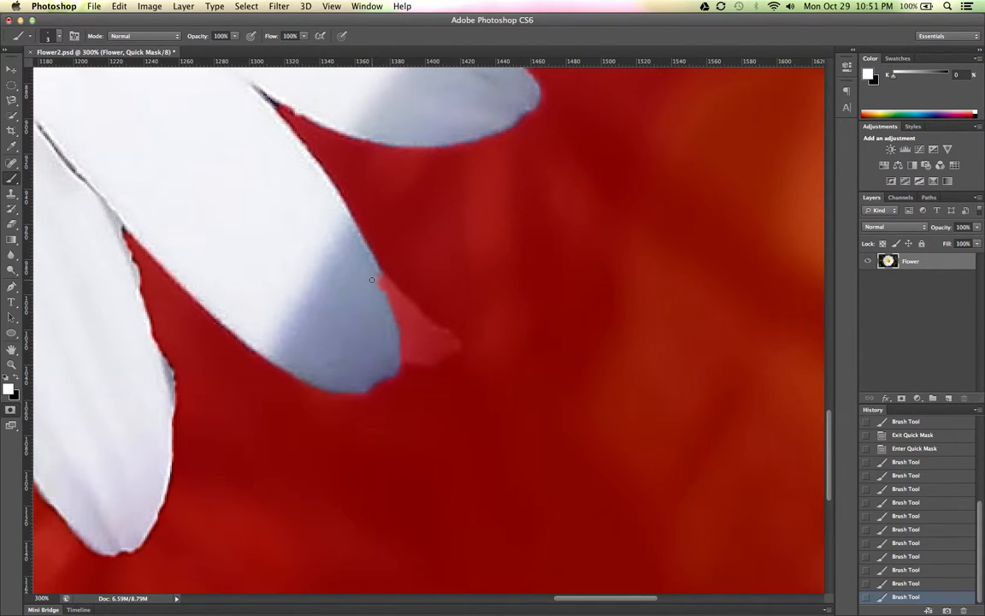
drag(376, 278, 408, 317)
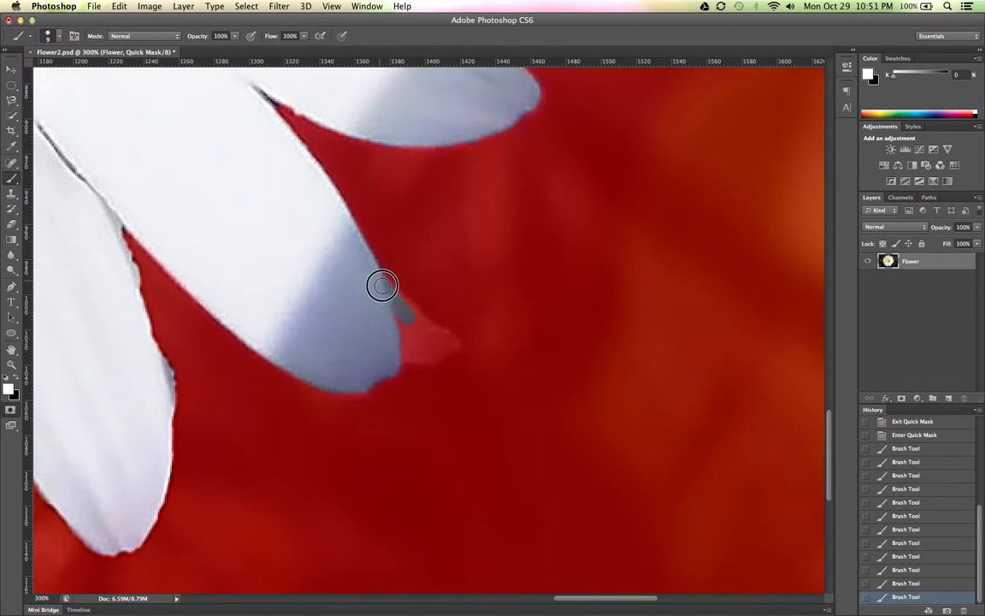
drag(408, 312, 439, 336)
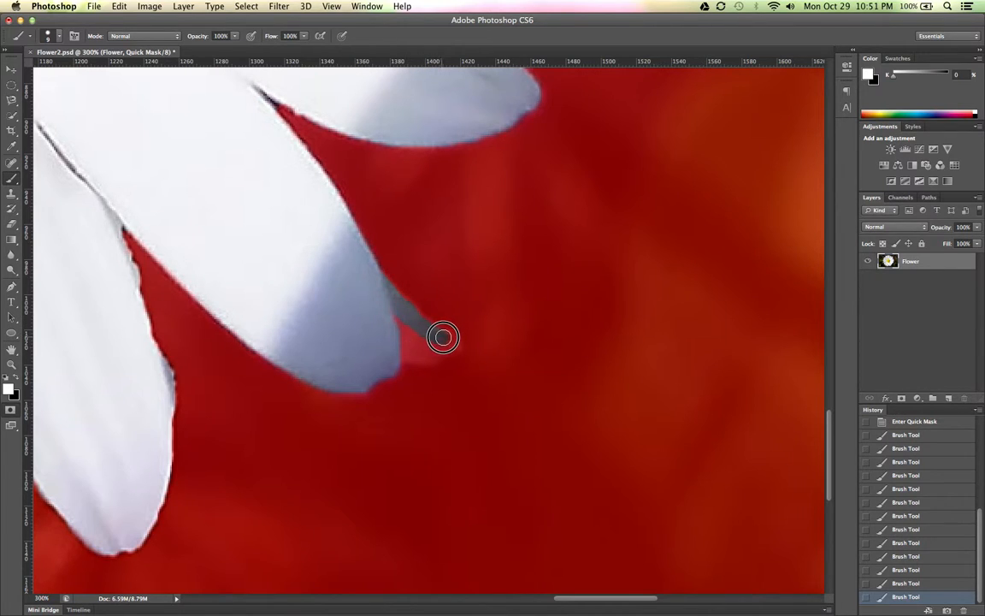
mouse_move(439, 347)
mouse_down()
mouse_move(402, 350)
mouse_move(392, 321)
mouse_move(411, 335)
mouse_move(383, 307)
mouse_up()
drag(414, 353, 398, 349)
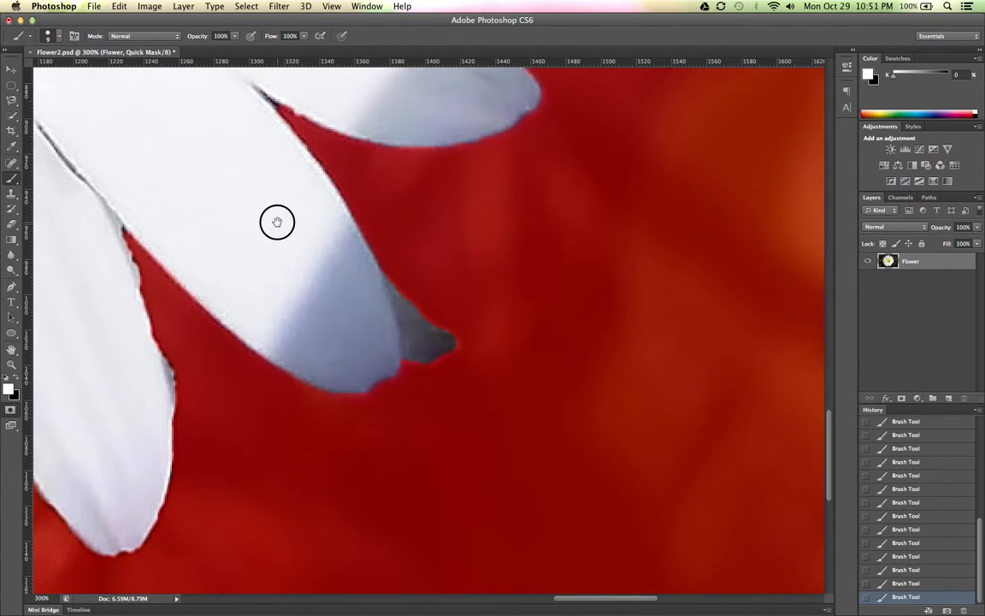
- Inspect the mask's edge around the flower's bottom, left and top petals for areas that need correction
drag(274, 220, 477, 200)
drag(432, 177, 649, 124)
drag(316, 304, 669, 254)
drag(204, 239, 394, 208)
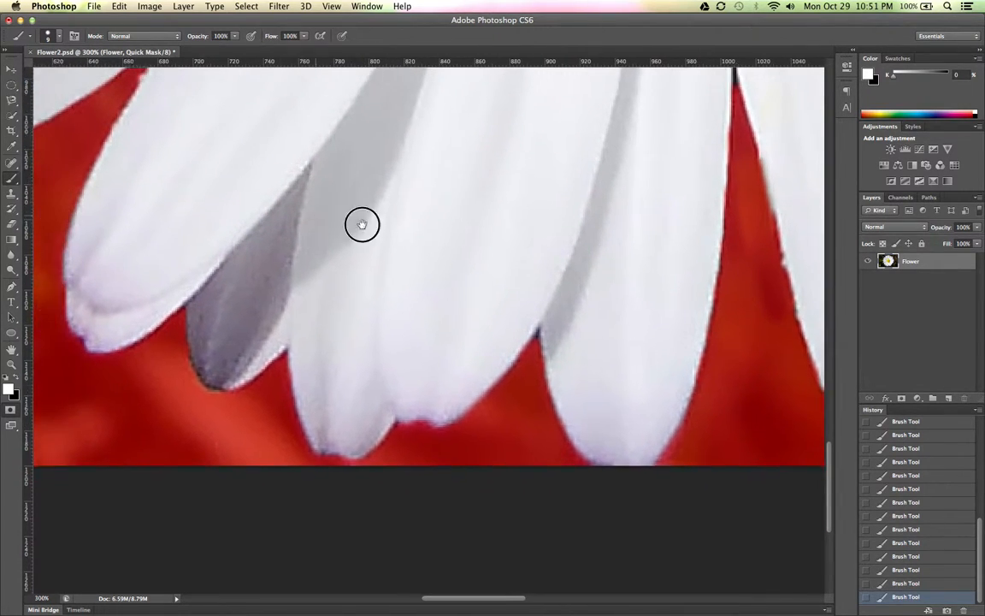
drag(246, 204, 466, 231)
drag(235, 163, 405, 380)
drag(313, 188, 418, 427)
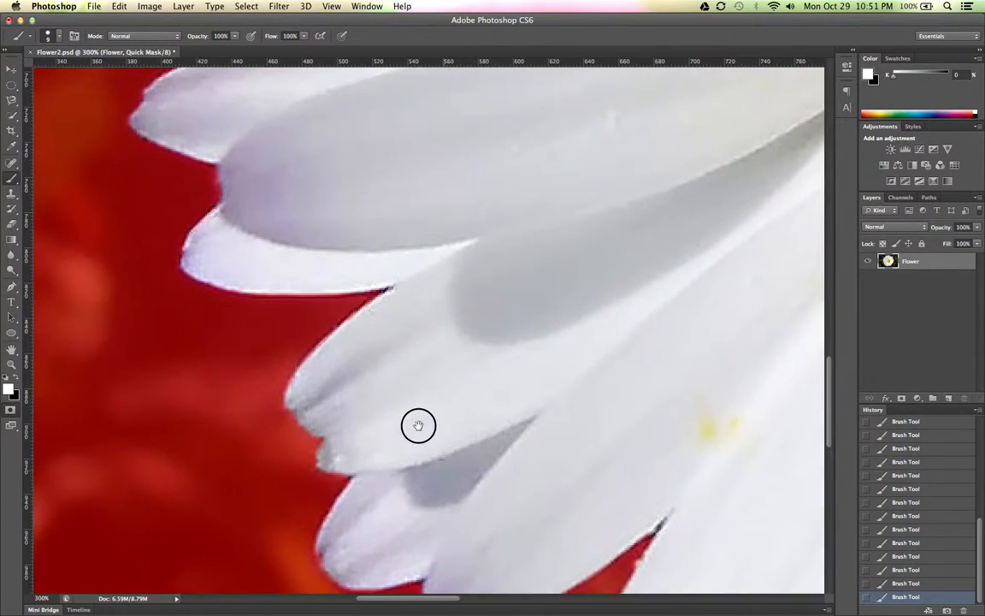
drag(327, 352, 346, 497)
drag(315, 124, 345, 308)
drag(345, 239, 351, 504)
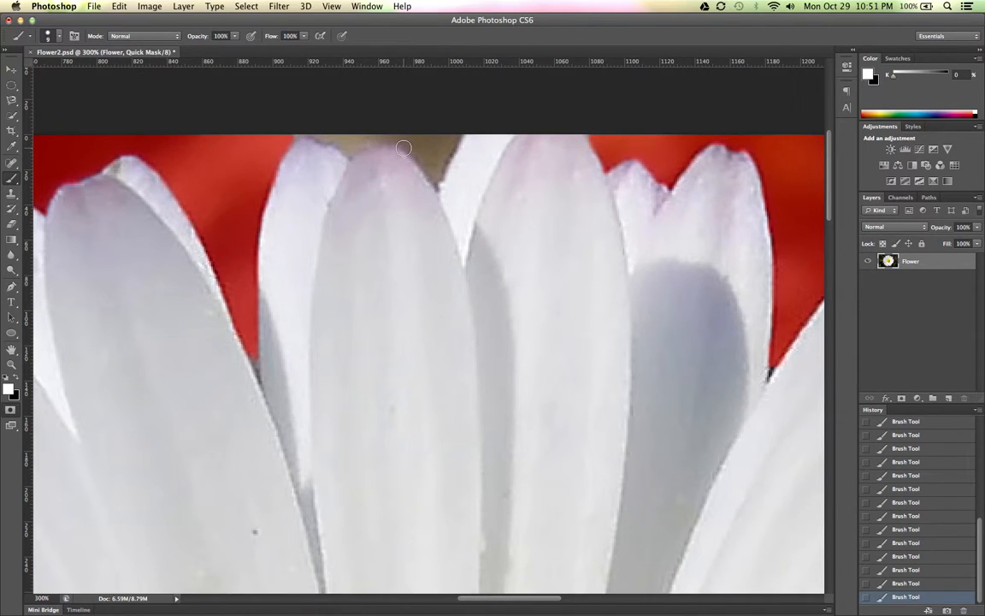
- Paint black over the unmasked background between the topmost petal tips and enlarge the brush to 25 px
key(x)
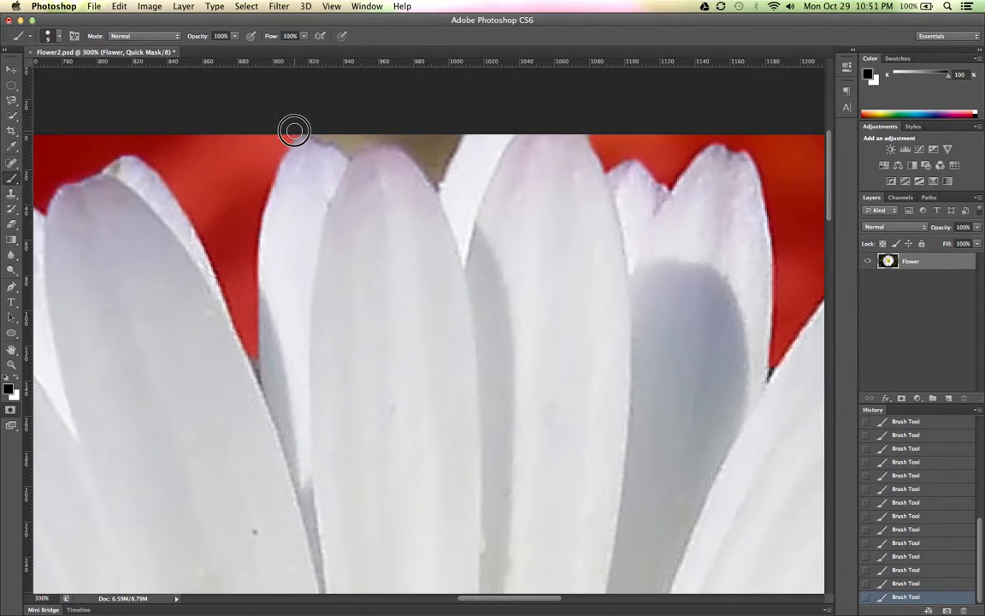
mouse_move(314, 129)
mouse_down()
mouse_move(352, 146)
mouse_move(396, 143)
mouse_move(423, 157)
mouse_move(434, 177)
mouse_move(453, 131)
mouse_move(434, 150)
mouse_move(434, 136)
mouse_move(404, 123)
mouse_move(352, 123)
mouse_up()
key(bracketright)
key(bracketright)
key(bracketright)
key(bracketright)
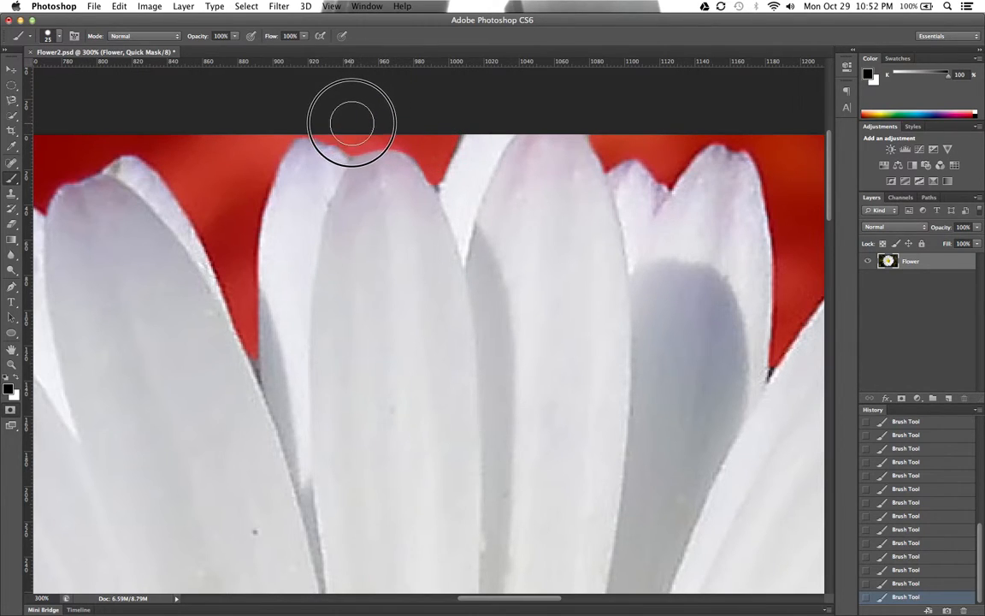
- Reduce the brush to 3 px and mask the narrow dark gap where two petals meet, just left of the topmost petals
key(bracketleft)
key(bracketleft)
key(bracketleft)
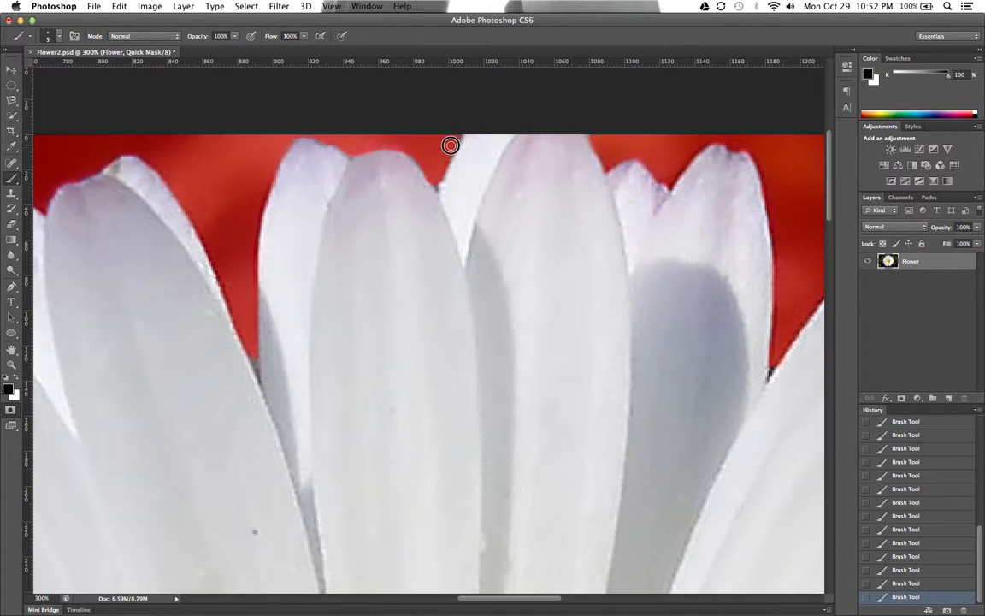
key(bracketleft)
key(bracketleft)
mouse_move(251, 351)
mouse_down()
mouse_move(256, 370)
mouse_move(255, 354)
mouse_up()
- Mask the dark corner of the gap between the two petals right of the topmost ones with a 1 px black brush
drag(772, 361, 412, 278)
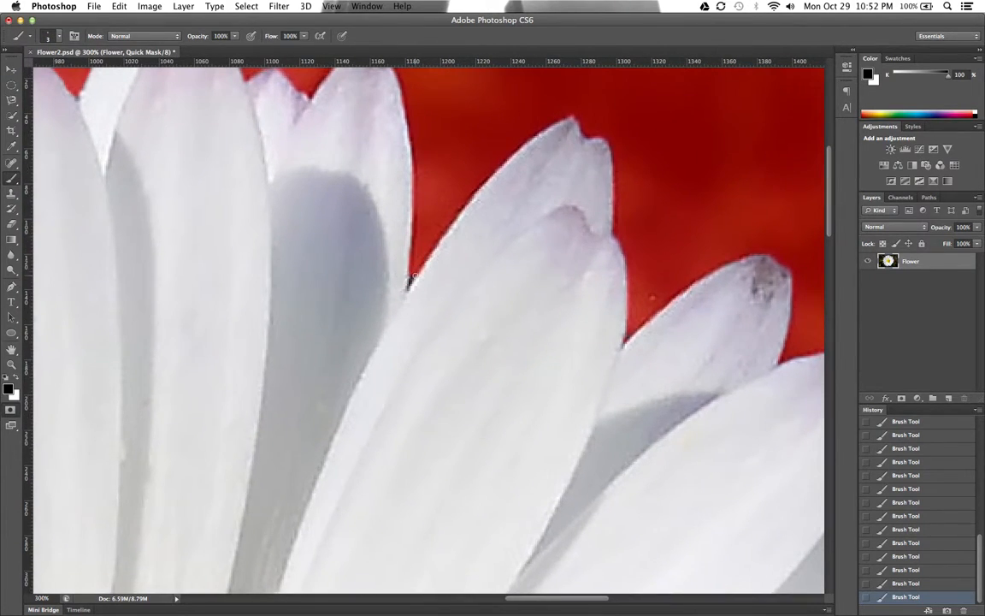
key(super+plus)
key(super+plus)
key(super+plus)
key(super+plus)
key(super+plus)
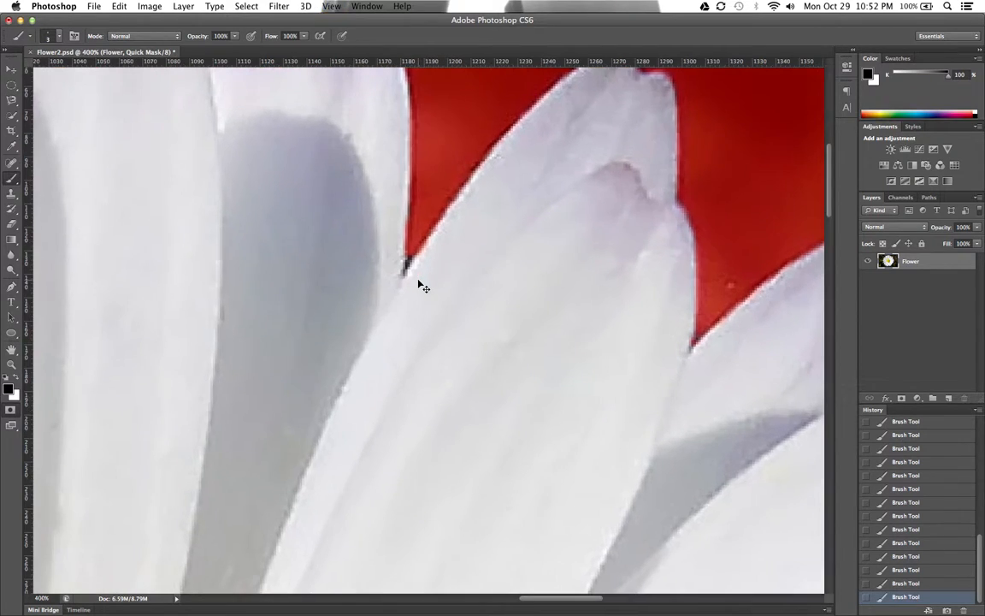
drag(389, 259, 408, 306)
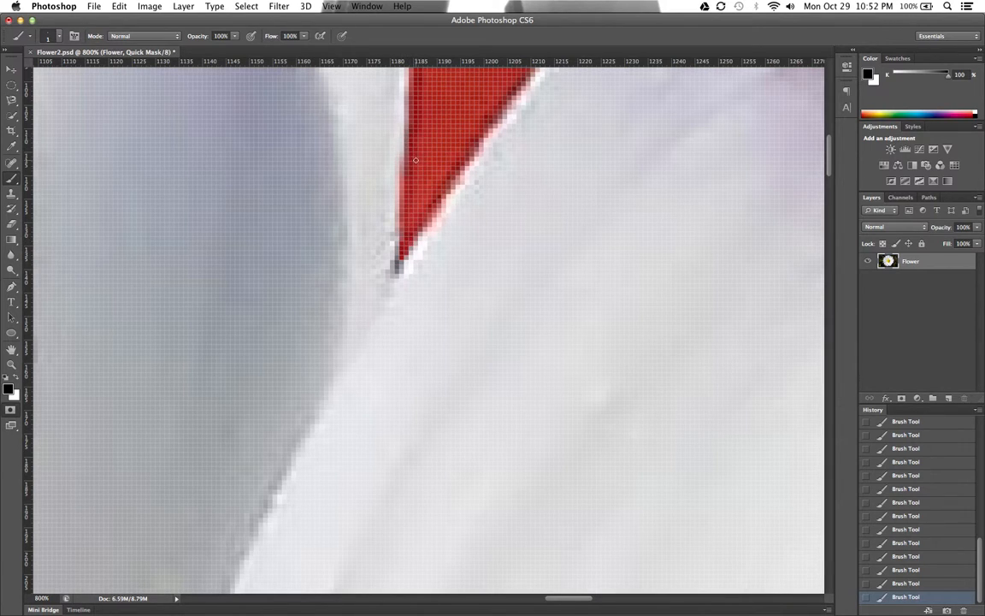
- Exit Quick Mask mode and save the resulting petal selection as a new channel named FlowerPedals
key(super+0)
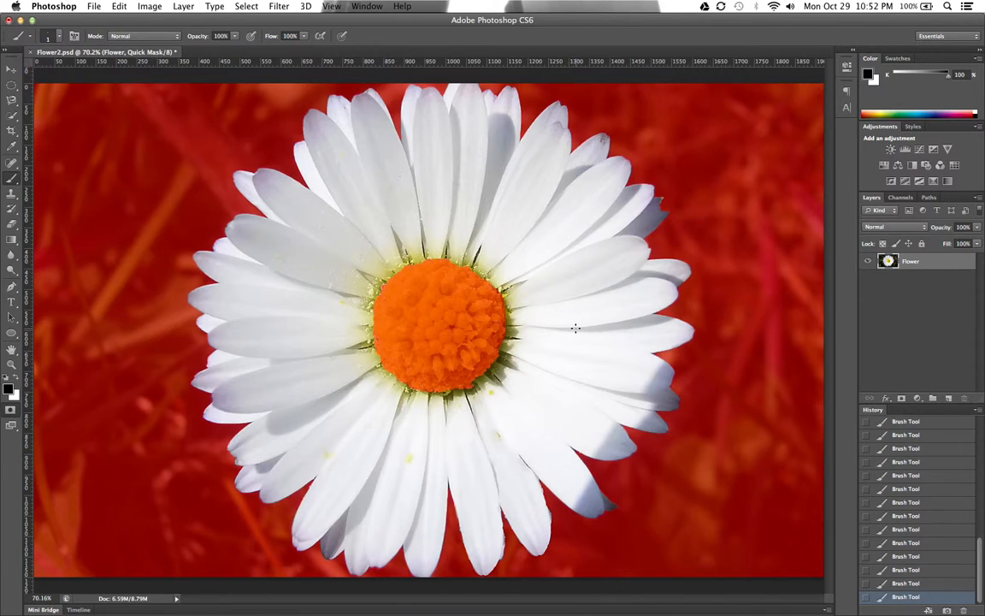
key(q)
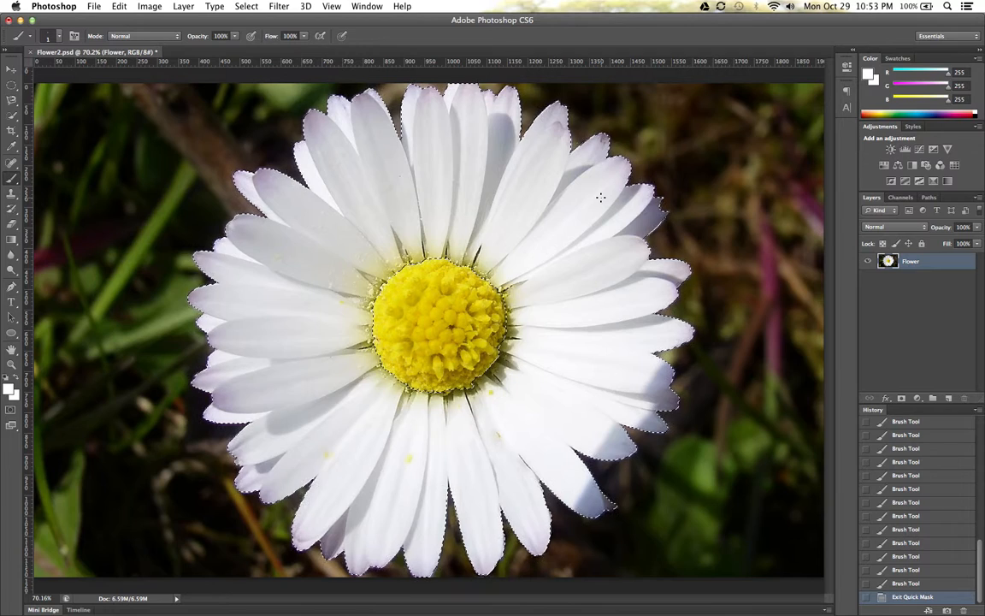
click(245, 7)
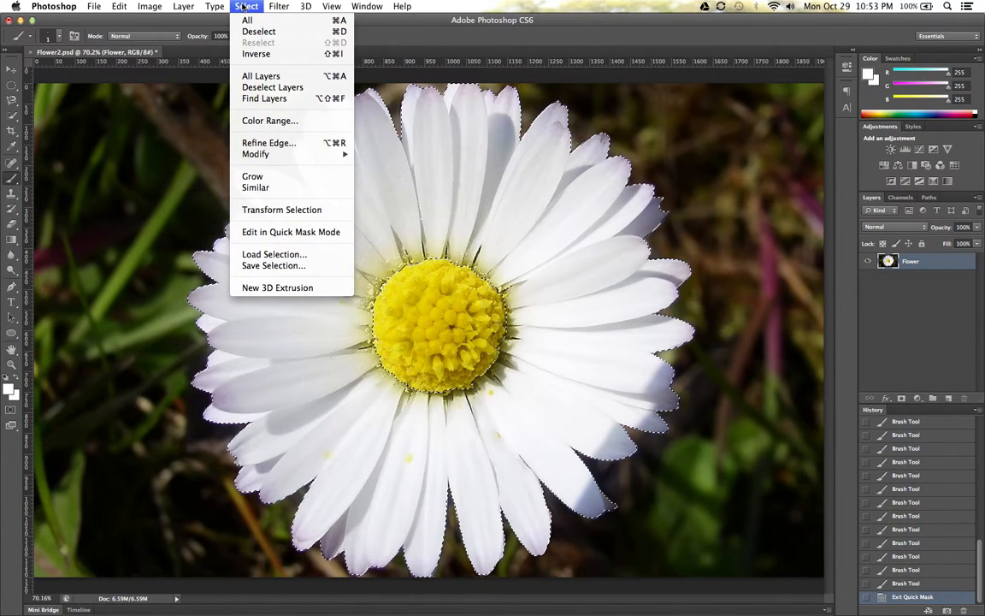
click(261, 265)
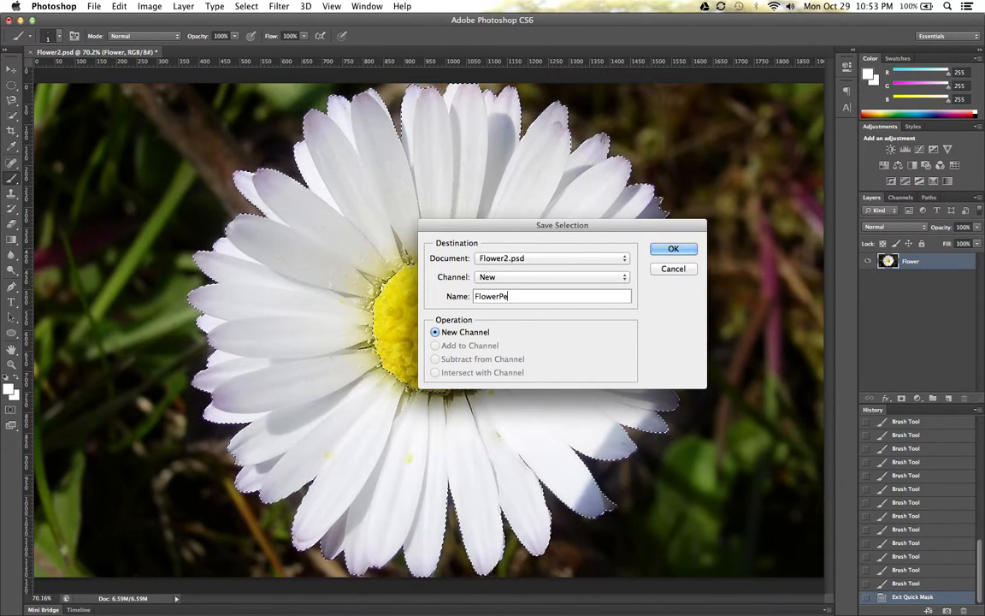
key(BackSpace)
text(dals)
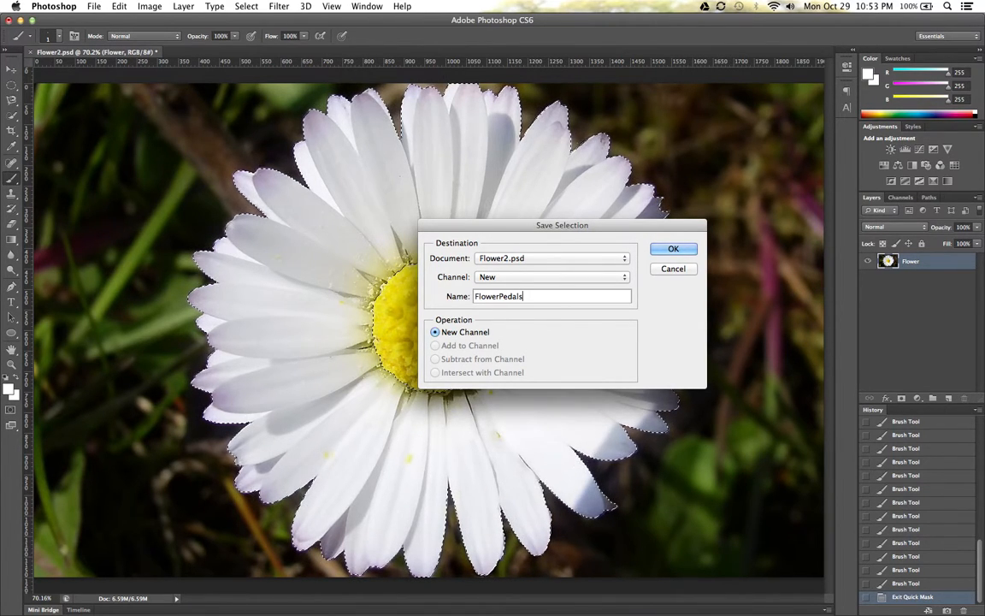
click(673, 249)
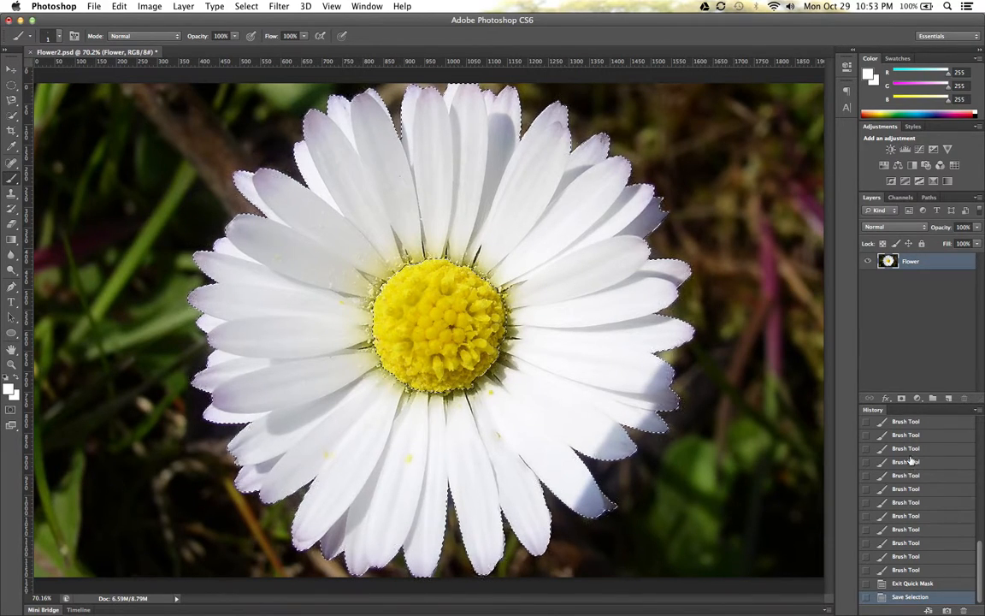
- Deselect the petals with the Move tool active, then load the saved FlowerPedals selection
click(12, 69)
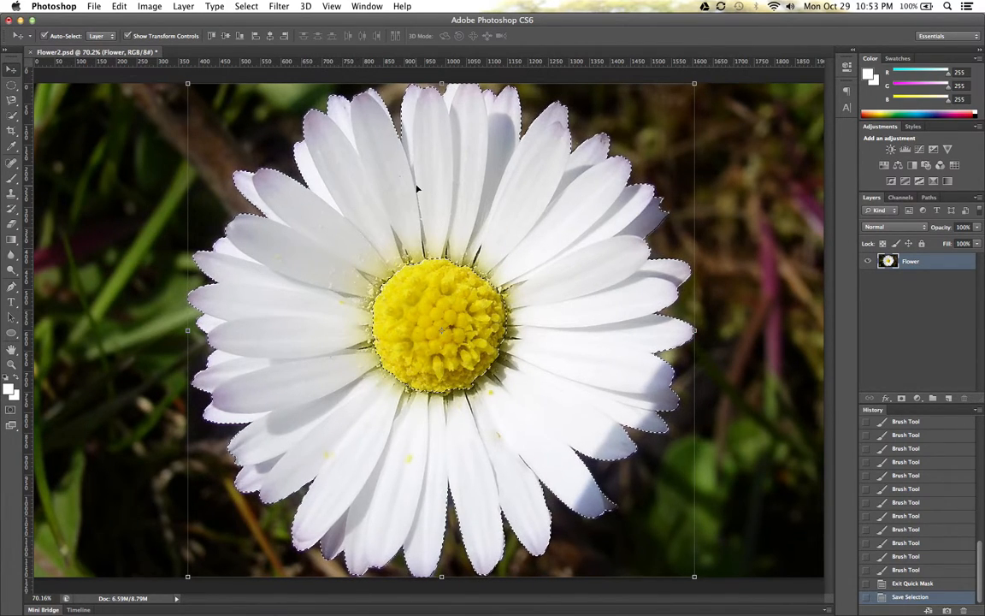
key(super+d)
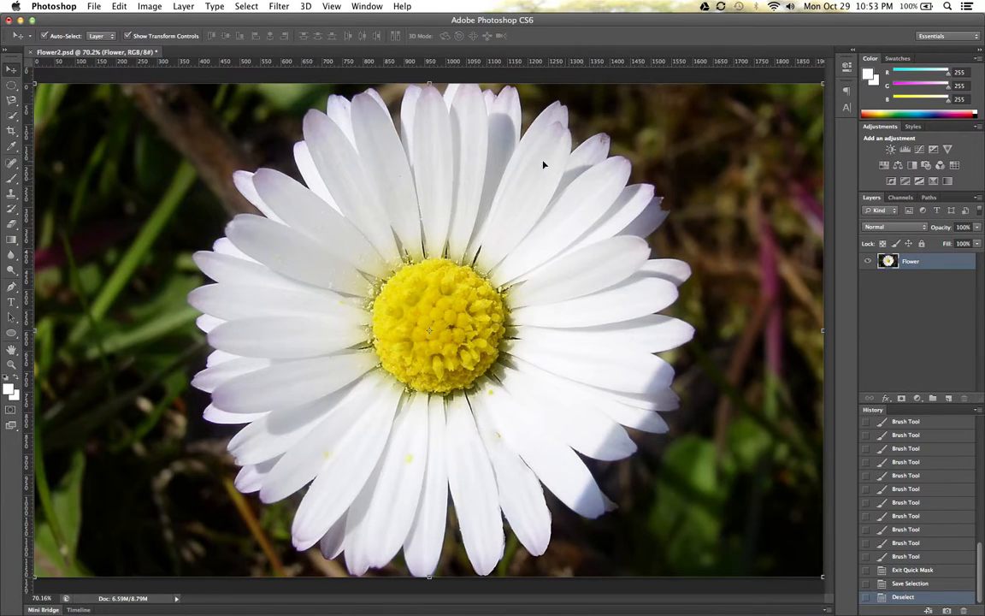
click(248, 7)
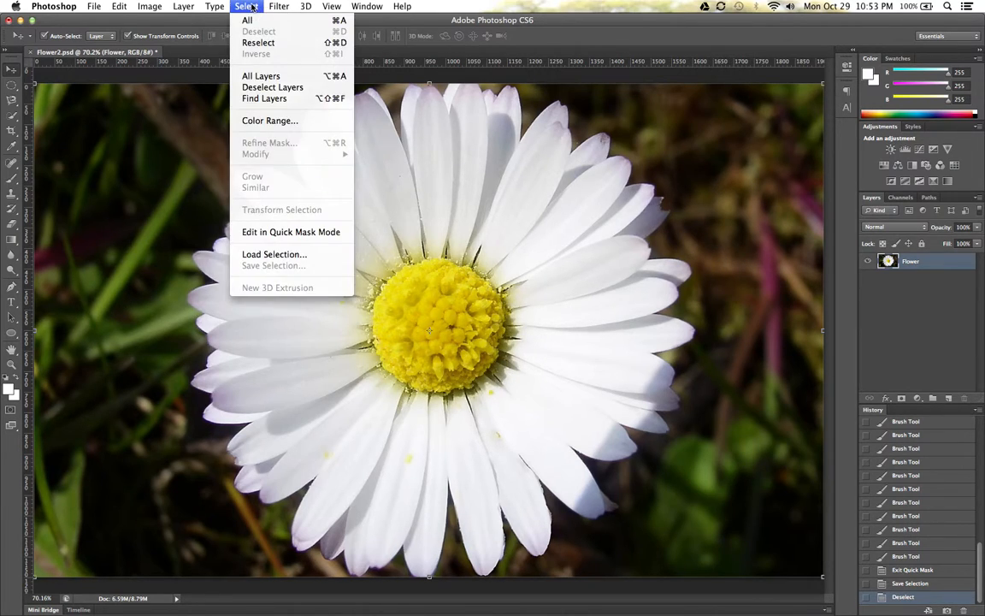
click(276, 254)
click(446, 270)
click(445, 288)
click(603, 243)
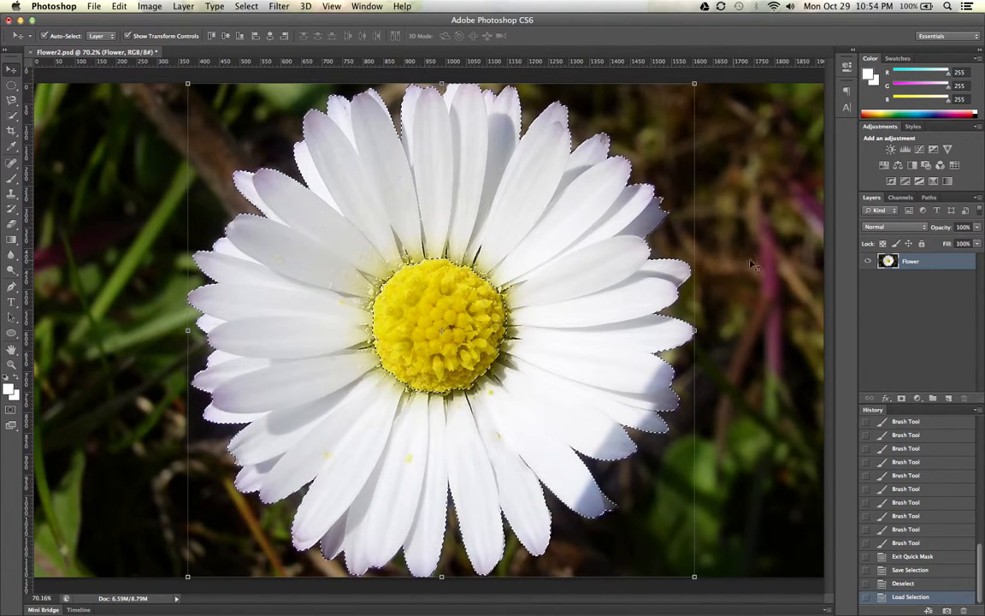
click(919, 398)
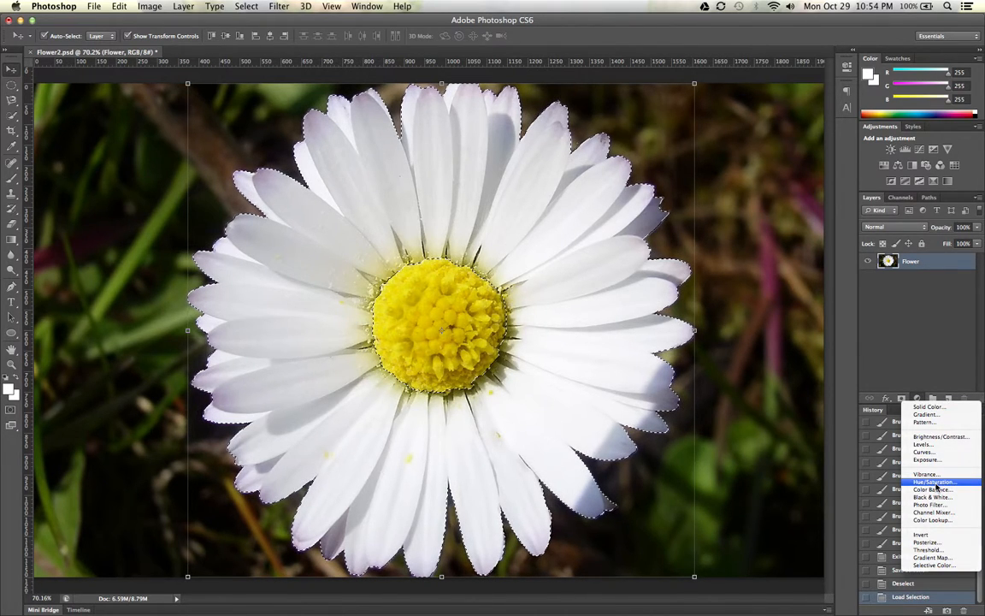
click(941, 324)
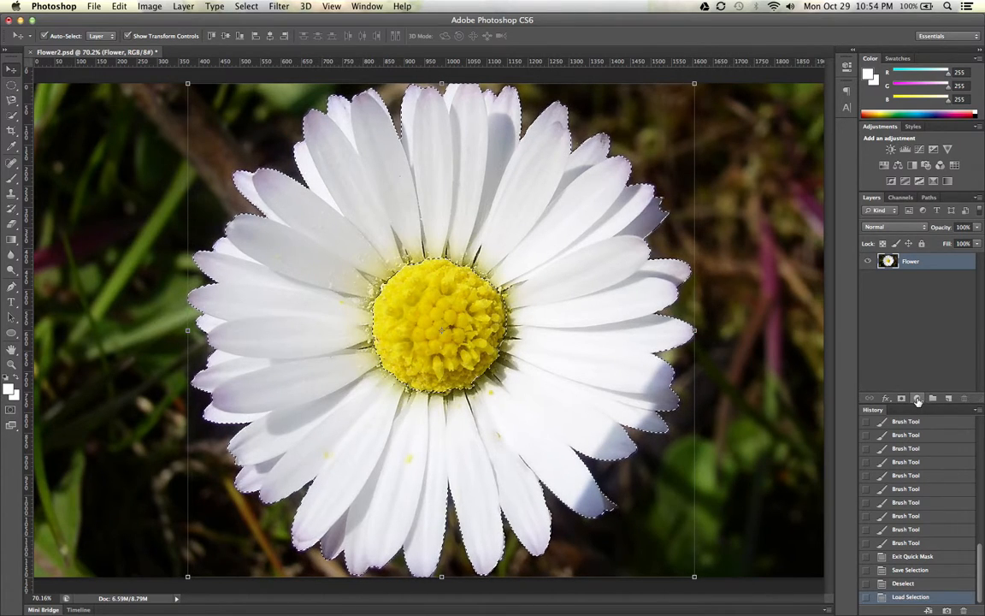
click(918, 398)
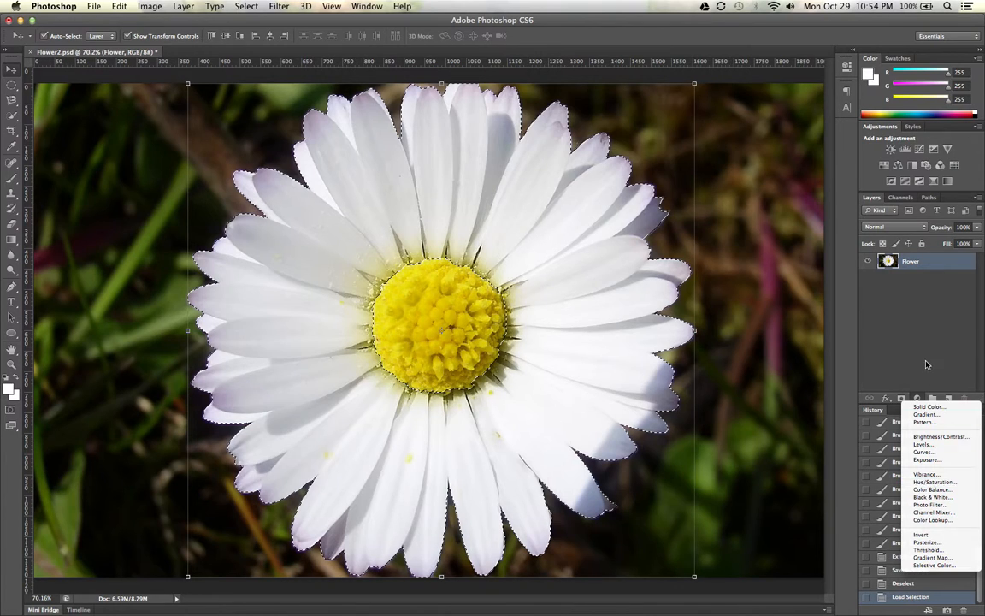
key(Escape)
- Create a Hue/Saturation adjustment layer from the petal selection, keeping the default name, Normal mode and 100% opacity
click(185, 6)
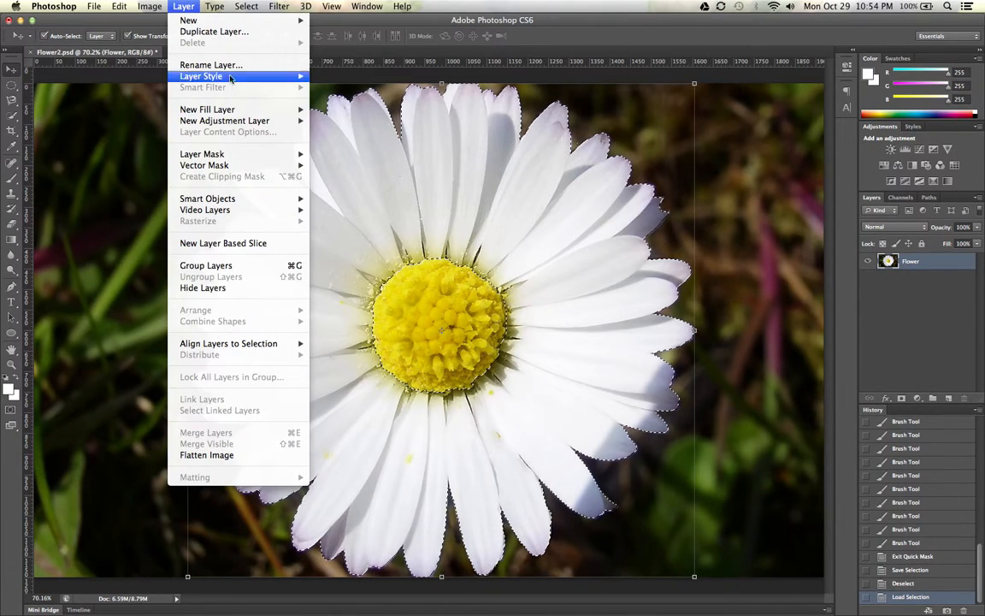
mouse_move(250, 121)
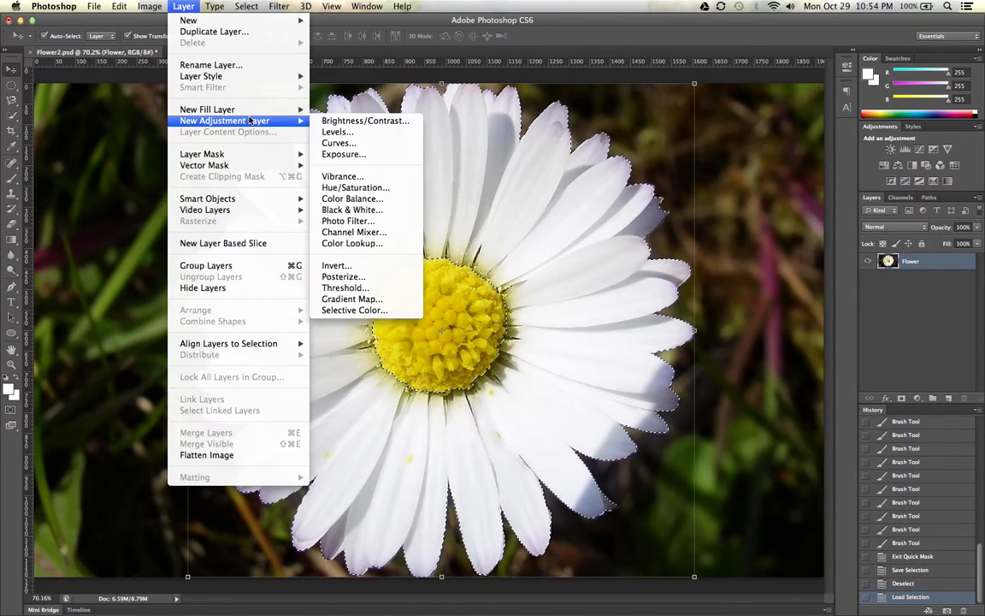
click(349, 188)
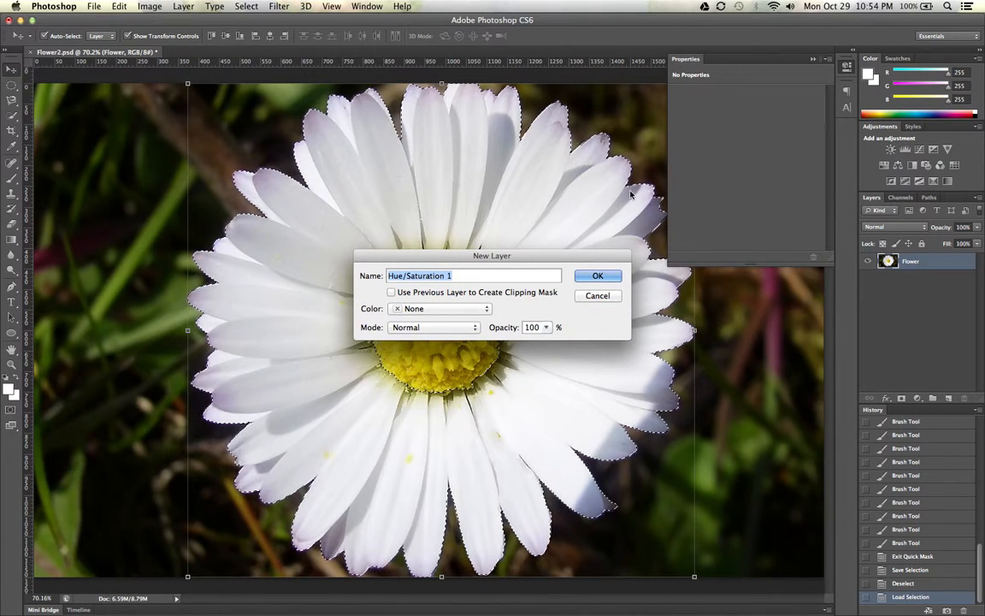
click(598, 275)
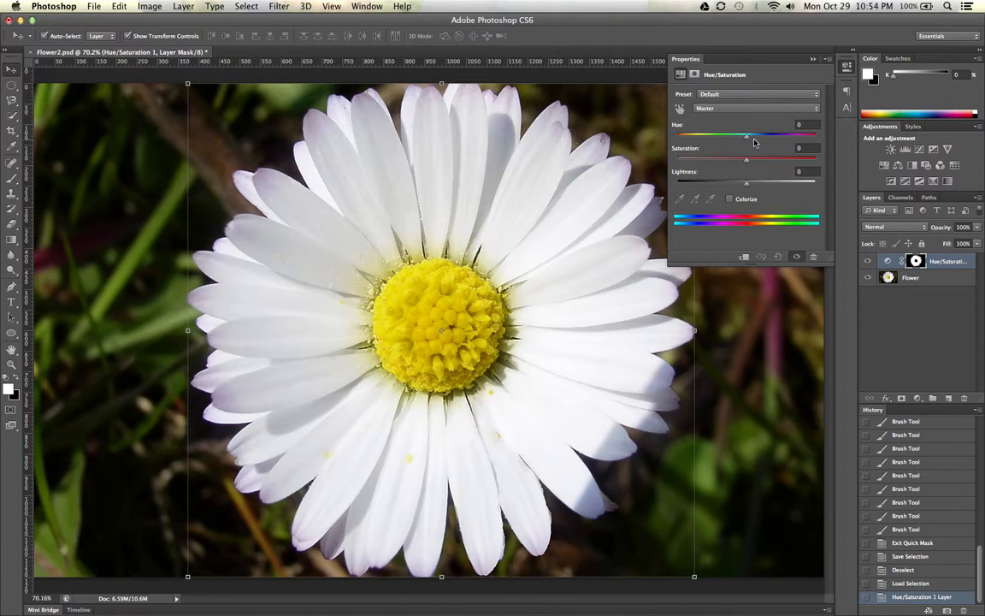
- Colorize the petals purple with hue 272, saturation 54 and lightness -21, then close the adjustment settings and select the Flower layer
click(730, 199)
drag(712, 159, 732, 185)
drag(679, 139, 782, 140)
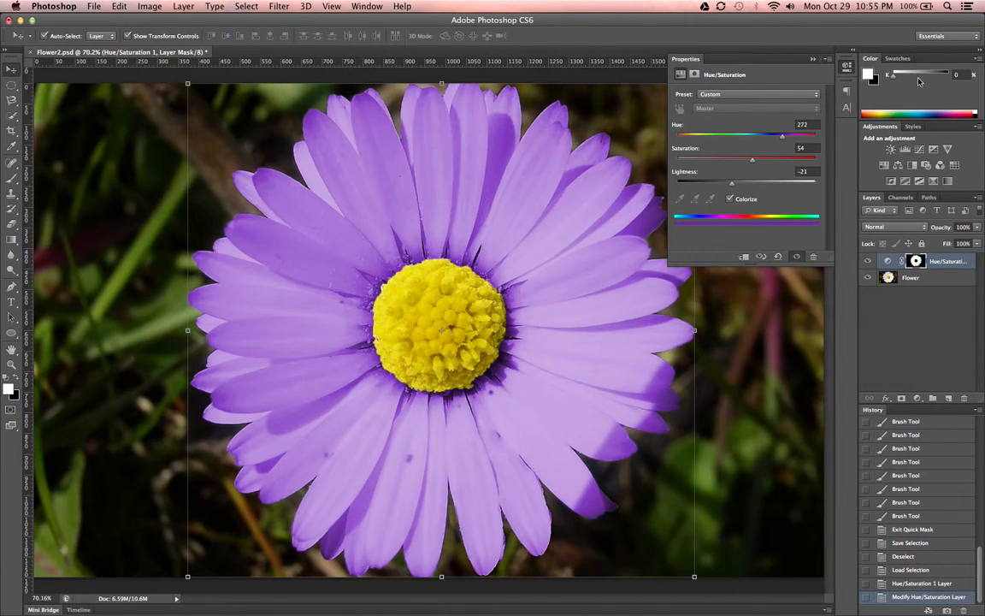
click(816, 62)
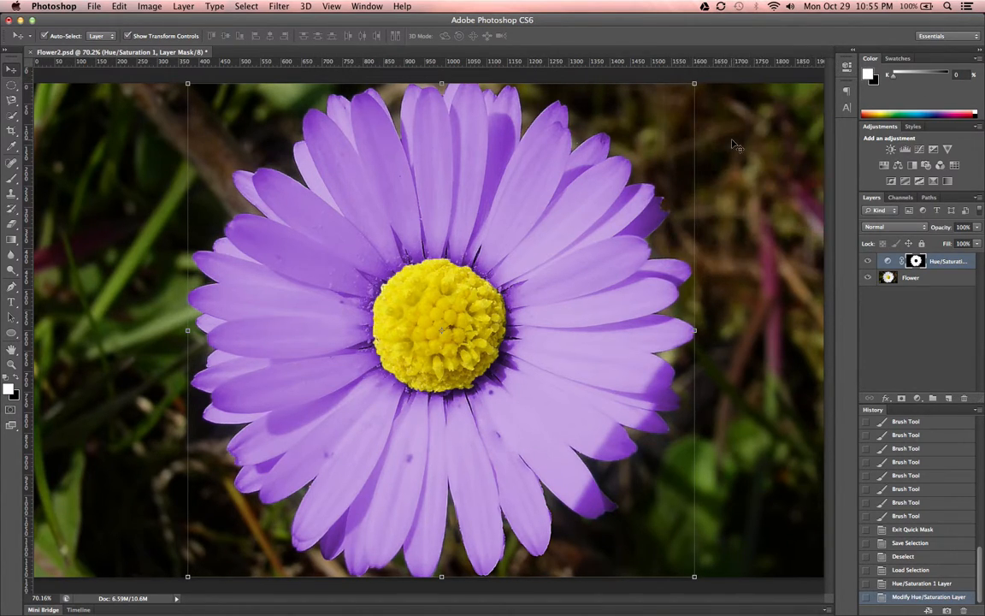
click(752, 205)
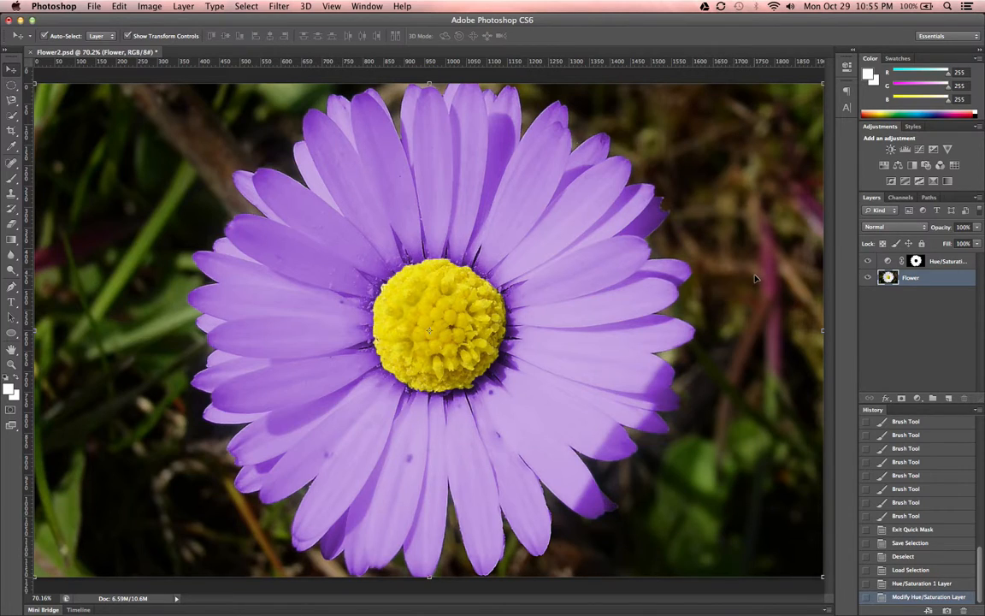